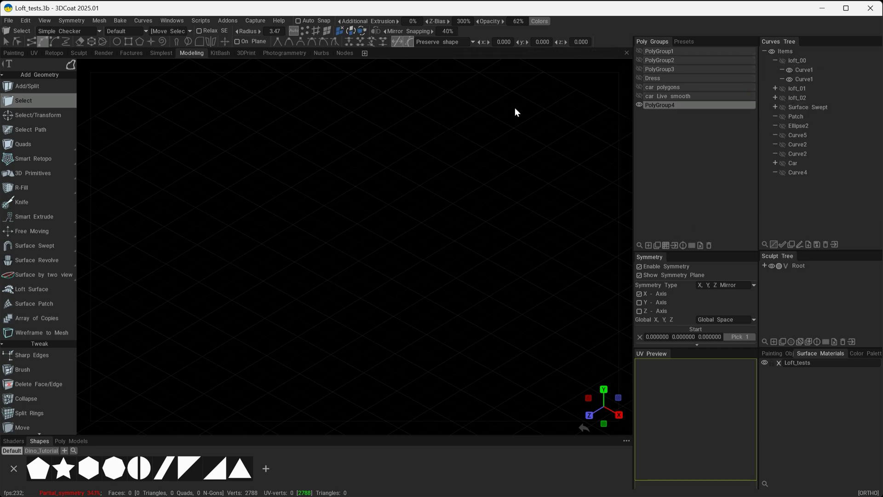
Show the loft_00 curves, select both Curve1 curves, and start a Loft Surface between them
{"action": "left_click", "coordinate": [783, 60]}
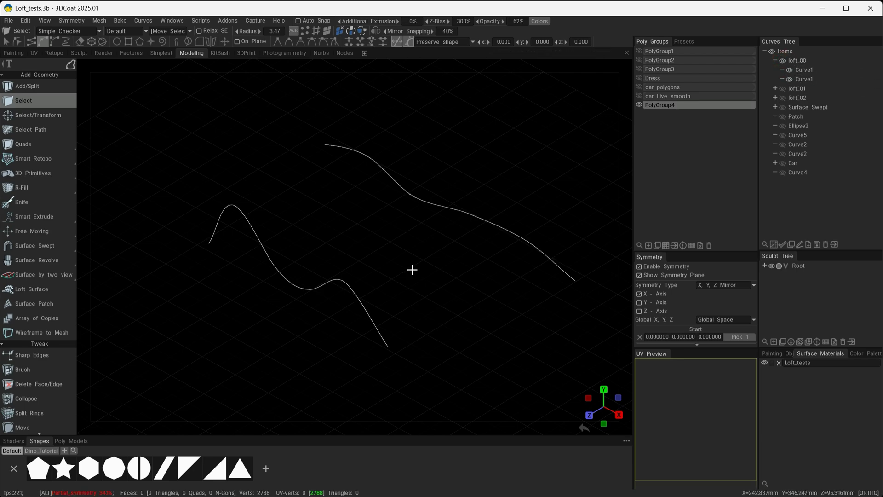
{"action": "left_click_drag", "start_coordinate": [412, 270], "coordinate": [367, 245]}
{"action": "left_click", "coordinate": [820, 69]}
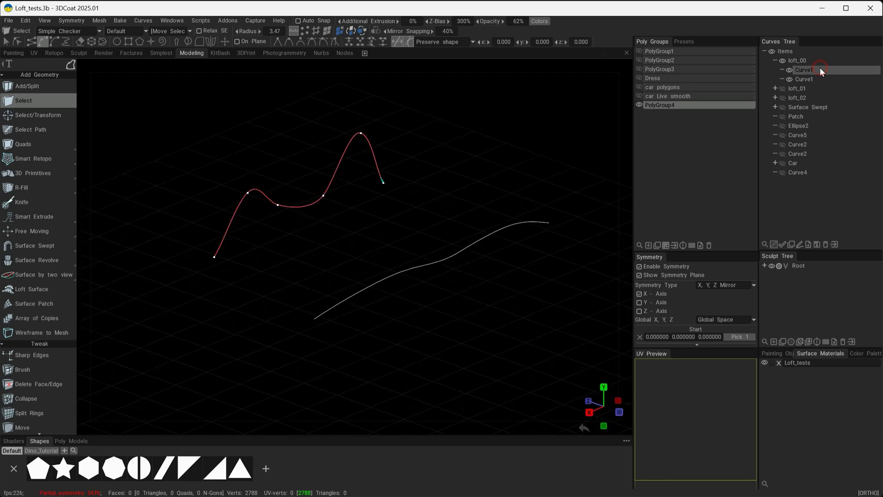
{"action": "left_click", "coordinate": [818, 80], "text": "ctrl"}
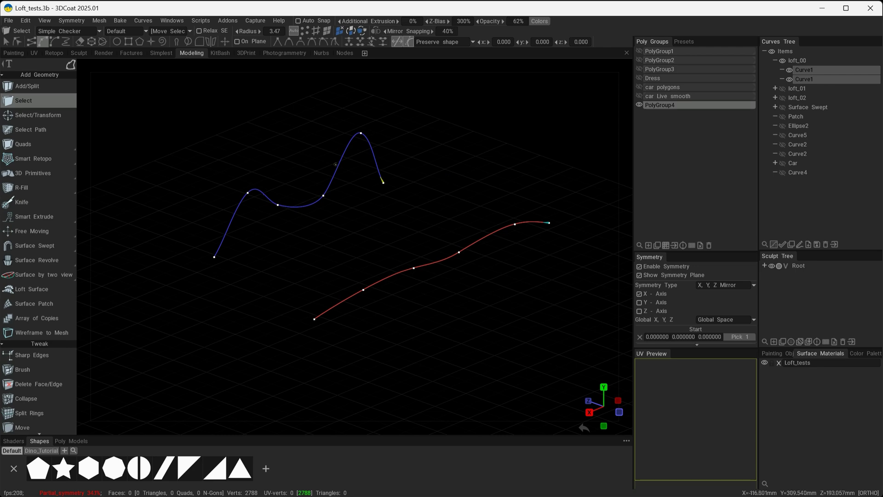
{"action": "left_click", "coordinate": [29, 288]}
{"action": "left_click_drag", "start_coordinate": [372, 308], "coordinate": [169, 114], "text": "alt"}
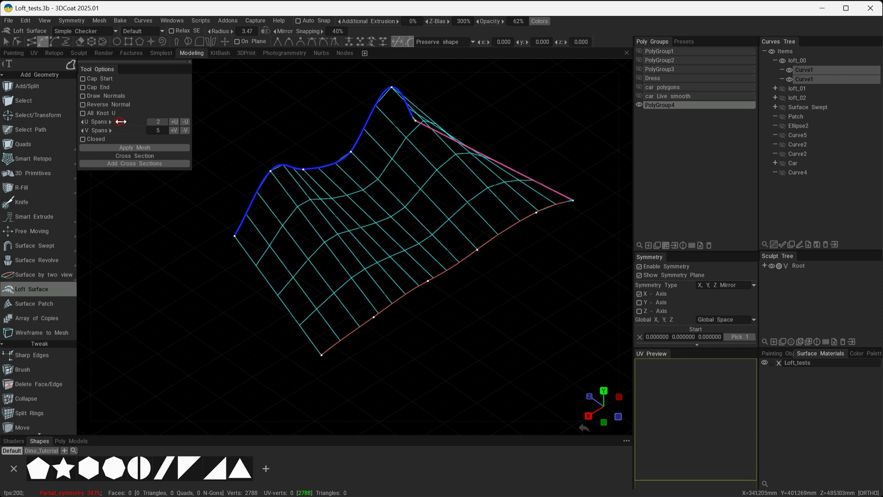
Set the loft's V Spans to 7
{"action": "left_click_drag", "start_coordinate": [121, 122], "coordinate": [131, 131]}
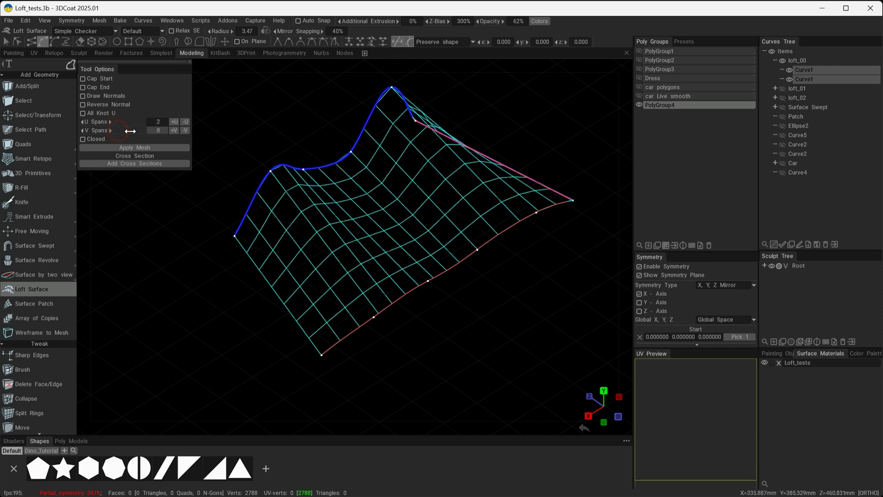
{"action": "left_click_drag", "start_coordinate": [508, 200], "coordinate": [498, 199], "text": "alt"}
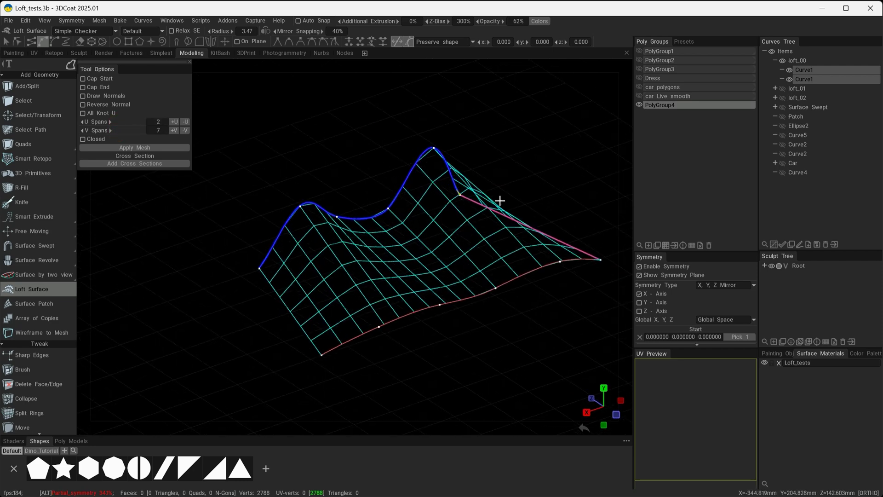
{"action": "middle_click_drag", "start_coordinate": [498, 197], "coordinate": [438, 176], "text": "alt"}
{"action": "left_click_drag", "start_coordinate": [438, 176], "coordinate": [430, 182], "text": "alt"}
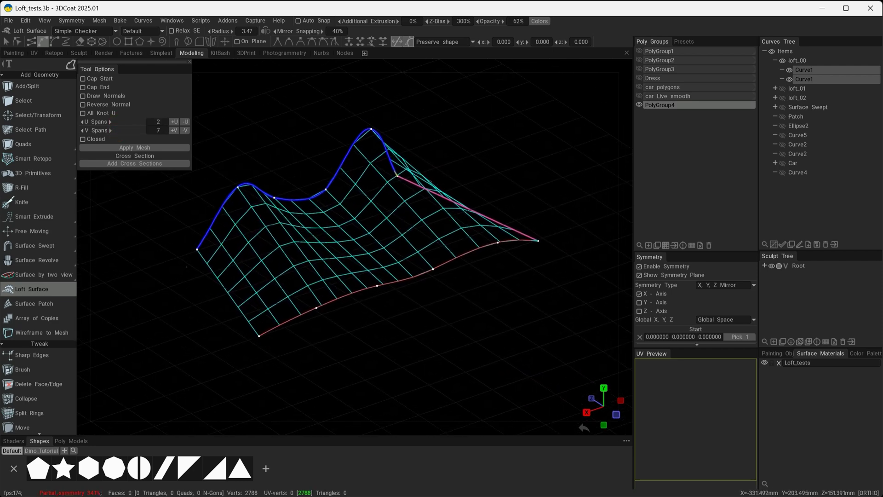
Reshape the loft by moving middle control points on both of its curves, and turn symmetry off
{"action": "left_click", "coordinate": [17, 41]}
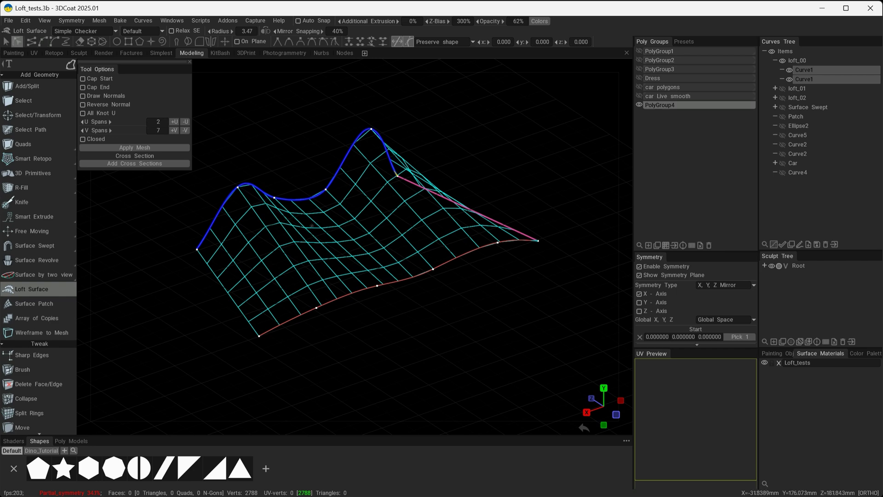
{"action": "left_click_drag", "start_coordinate": [274, 197], "coordinate": [326, 185]}
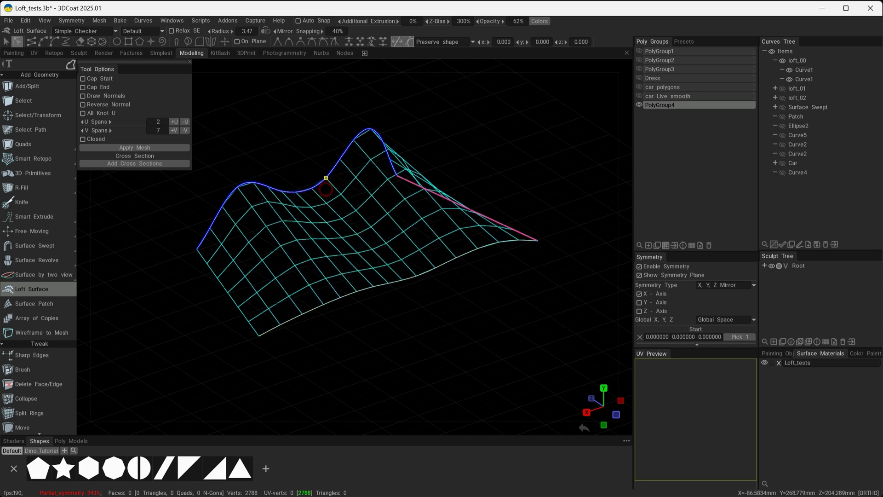
{"action": "mouse_move", "coordinate": [433, 268]}
{"action": "left_mouse_down"}
{"action": "mouse_move", "coordinate": [433, 286]}
{"action": "mouse_move", "coordinate": [431, 252]}
{"action": "mouse_move", "coordinate": [428, 260]}
{"action": "left_mouse_up"}
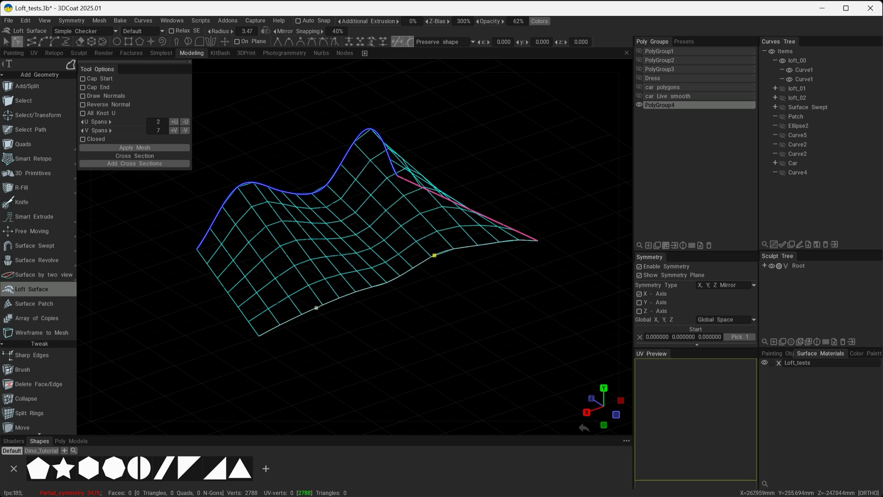
{"action": "mouse_move", "coordinate": [317, 307]}
{"action": "left_mouse_down"}
{"action": "mouse_move", "coordinate": [316, 296]}
{"action": "mouse_move", "coordinate": [315, 310]}
{"action": "left_mouse_up"}
{"action": "key", "text": "s"}
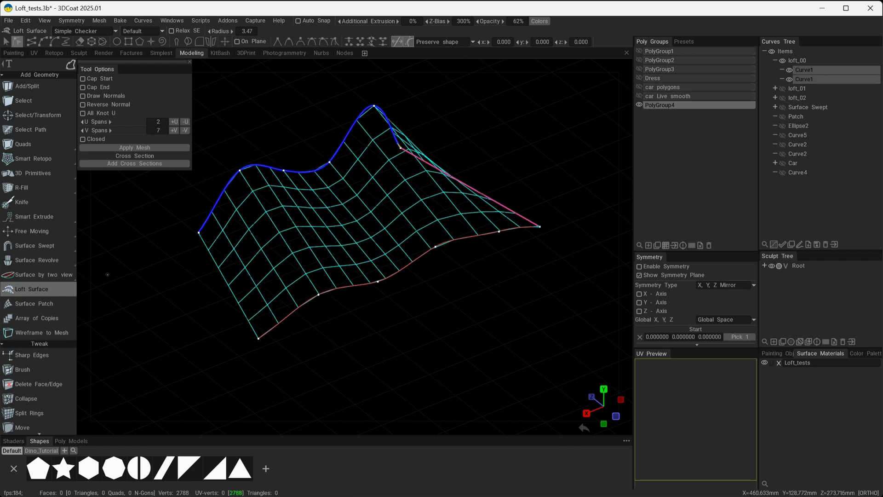
Apply the loft as a mesh, raise the polygon opacity to 100%, and hide the loft_00 curves
{"action": "left_click", "coordinate": [139, 146]}
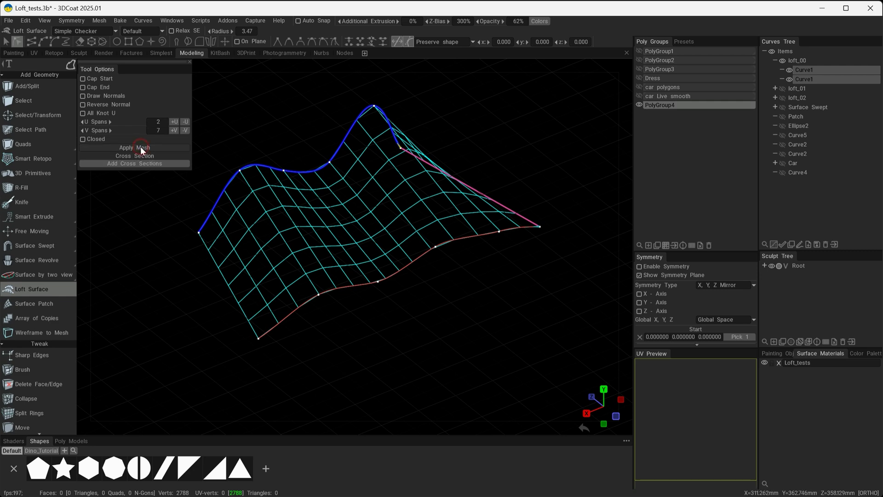
{"action": "left_click_drag", "start_coordinate": [487, 21], "coordinate": [529, 21]}
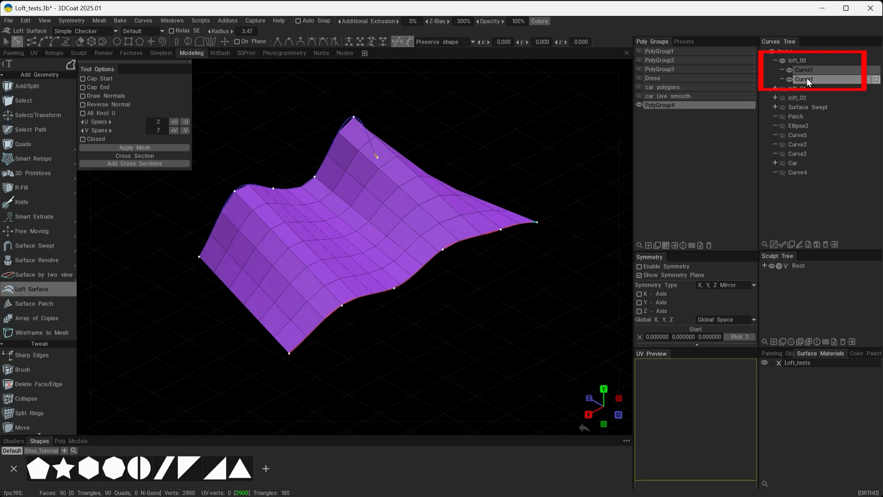
{"action": "left_click", "coordinate": [783, 61]}
{"action": "mouse_move", "coordinate": [456, 301]}
{"action": "left_mouse_down"}
{"action": "mouse_move", "coordinate": [404, 281]}
{"action": "mouse_move", "coordinate": [495, 298]}
{"action": "mouse_move", "coordinate": [479, 316]}
{"action": "mouse_move", "coordinate": [475, 272]}
{"action": "mouse_move", "coordinate": [418, 287]}
{"action": "mouse_move", "coordinate": [449, 279]}
{"action": "mouse_move", "coordinate": [441, 251]}
{"action": "mouse_move", "coordinate": [432, 312]}
{"action": "mouse_move", "coordinate": [443, 302]}
{"action": "mouse_move", "coordinate": [462, 324]}
{"action": "left_mouse_up"}
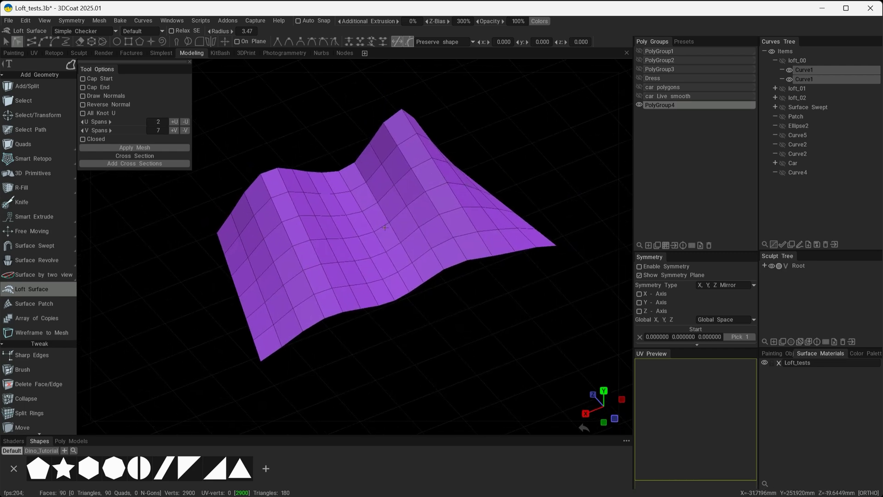
Clear the loft mesh from PolyGroup4 and show the loft_00 curves again
{"action": "left_click", "coordinate": [701, 245]}
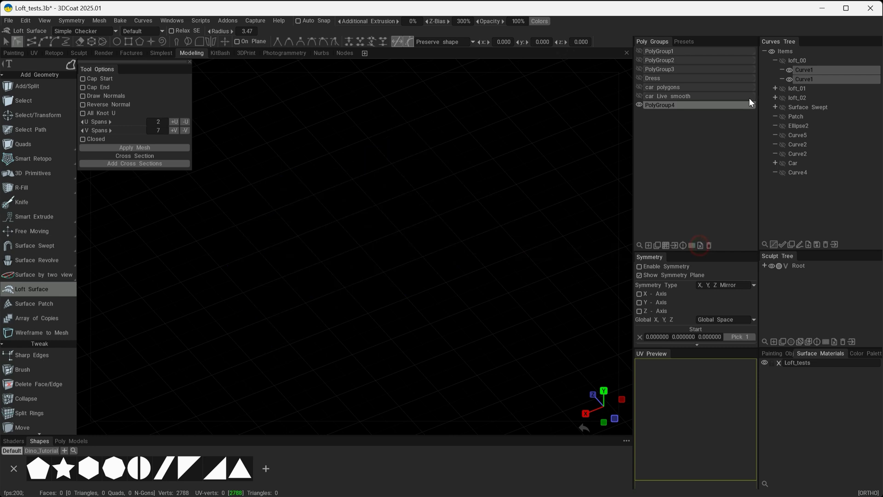
{"action": "left_click", "coordinate": [783, 60]}
{"action": "left_click_drag", "start_coordinate": [389, 221], "coordinate": [395, 233], "text": "alt"}
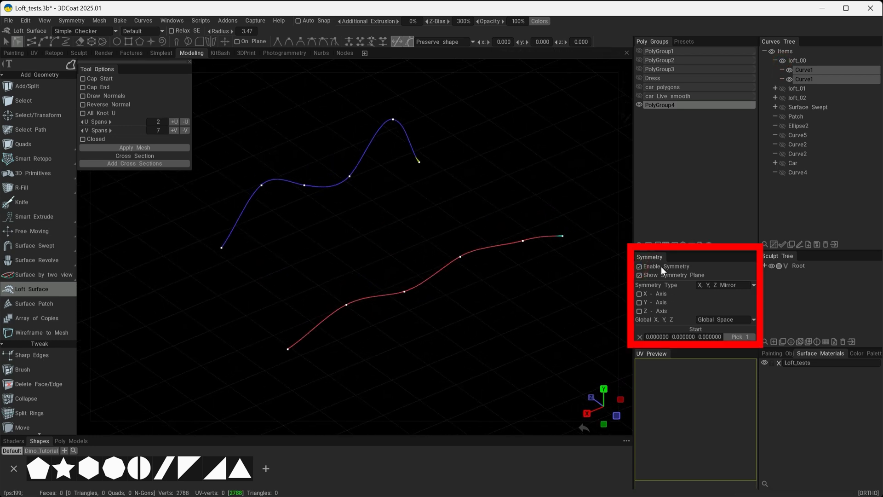
Apply the loft mesh with mirror symmetry enabled on the X axis, and switch symmetry off after inspecting it
{"action": "left_click", "coordinate": [640, 294]}
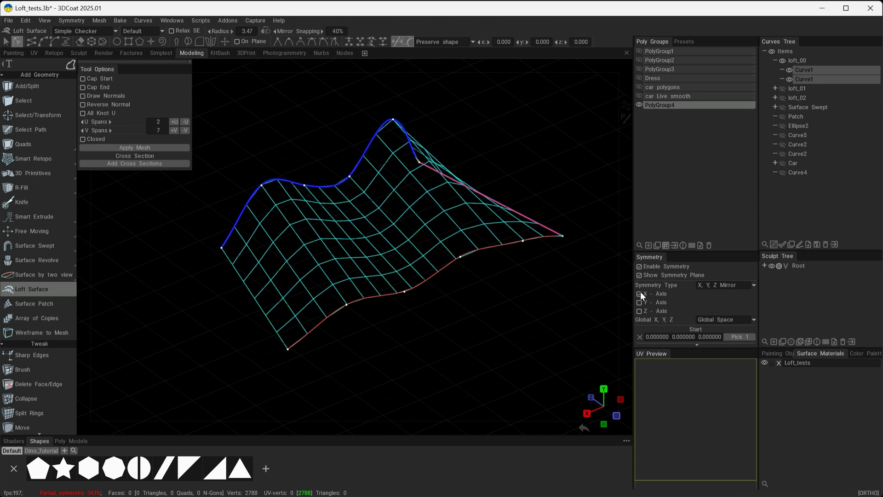
{"action": "left_click", "coordinate": [160, 149]}
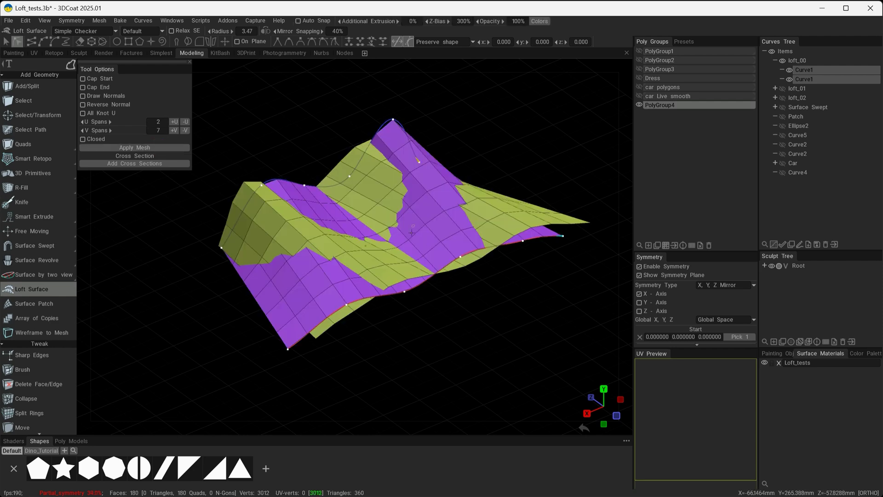
{"action": "left_click_drag", "start_coordinate": [411, 232], "coordinate": [446, 303], "text": "alt"}
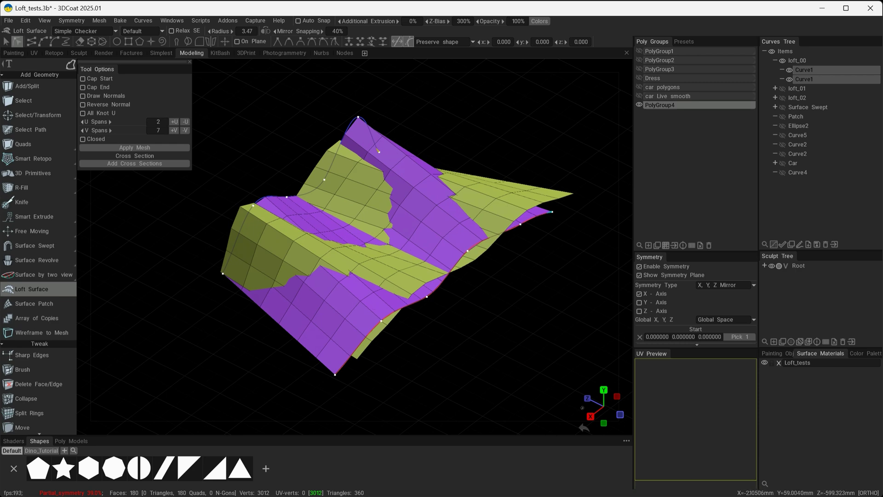
{"action": "left_click_drag", "start_coordinate": [332, 177], "coordinate": [414, 239]}
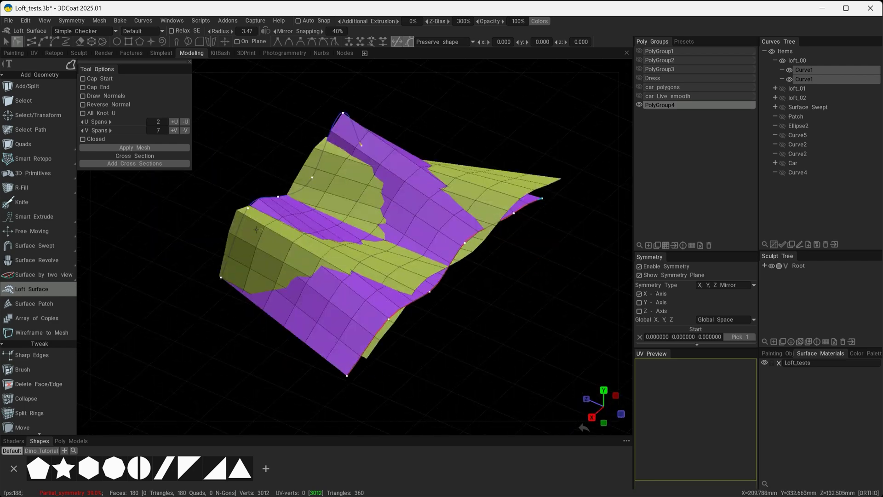
{"action": "left_click", "coordinate": [639, 267]}
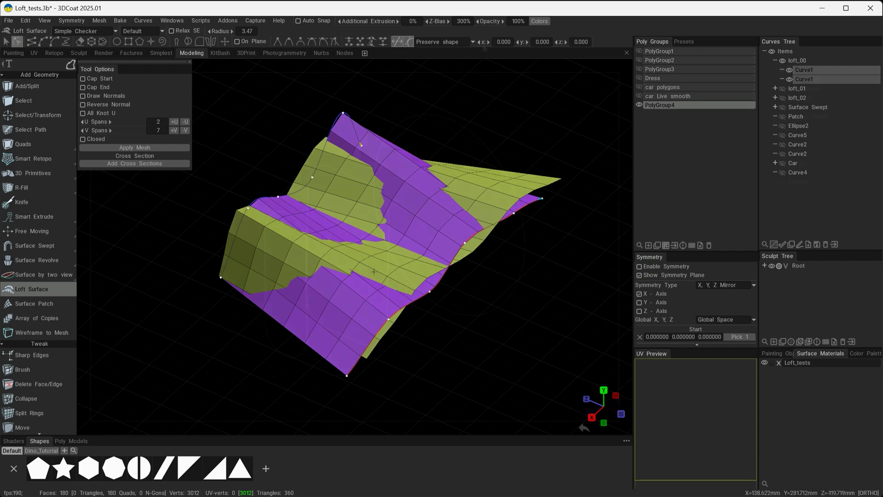
Show the loft_01 curves and select its profiles in order from the first Rectangle through the second Rectangle to the Ellipse
{"action": "left_click", "coordinate": [792, 88]}
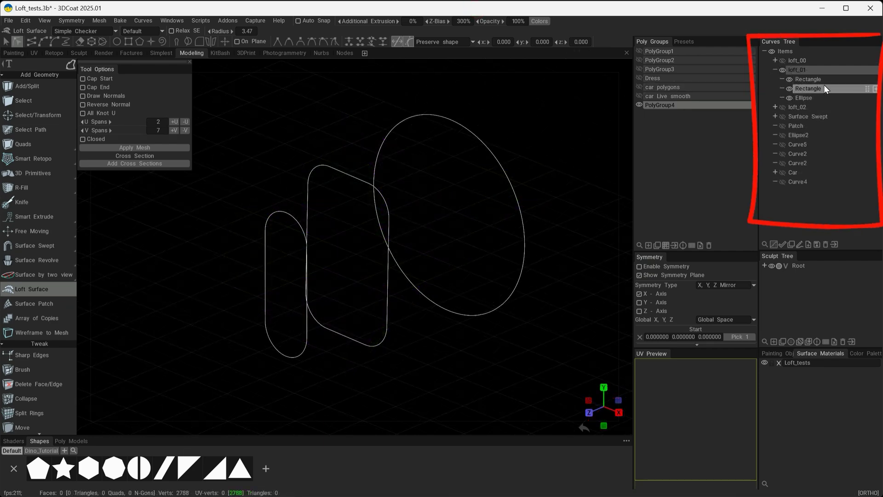
{"action": "left_click", "coordinate": [802, 98]}
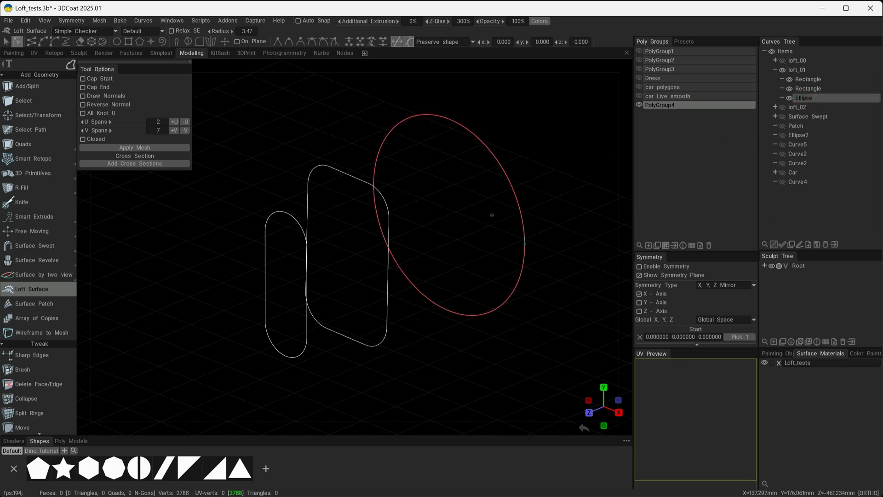
{"action": "left_click", "coordinate": [808, 80]}
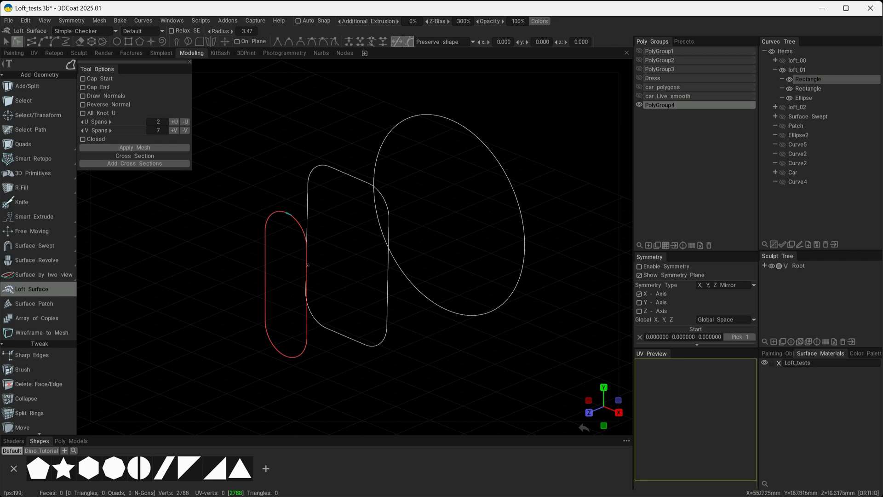
{"action": "left_click_drag", "start_coordinate": [263, 227], "coordinate": [290, 248]}
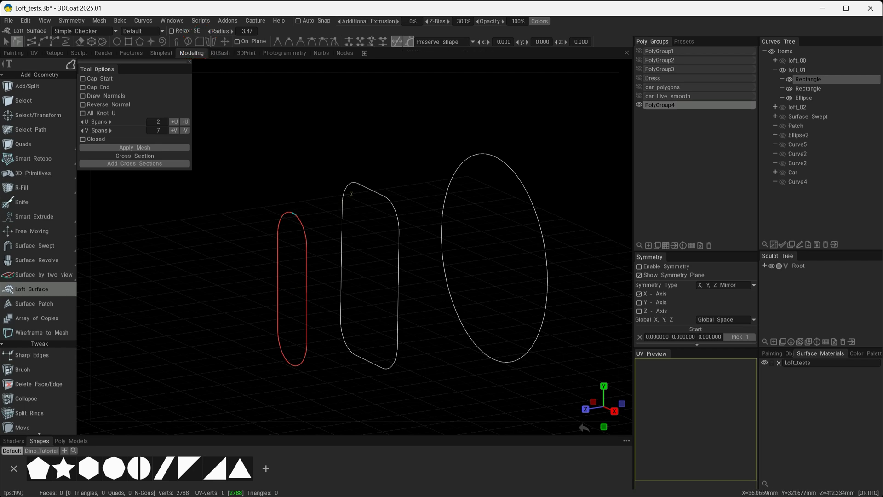
{"action": "left_click_drag", "start_coordinate": [288, 217], "coordinate": [360, 397]}
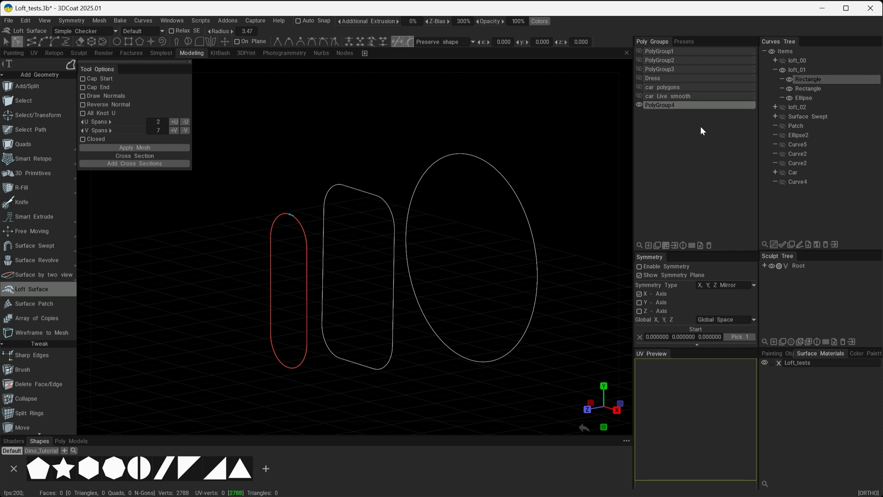
{"action": "left_click", "coordinate": [807, 87], "text": "ctrl"}
{"action": "left_click", "coordinate": [805, 98], "text": "ctrl"}
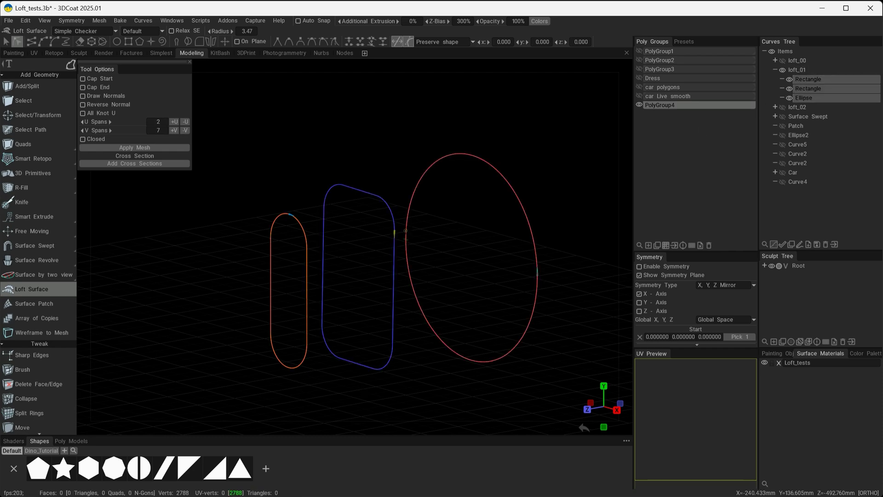
Start a Loft Surface through the three selected loft_01 profiles and inspect the preview from several angles
{"action": "left_click_drag", "start_coordinate": [458, 239], "coordinate": [455, 226]}
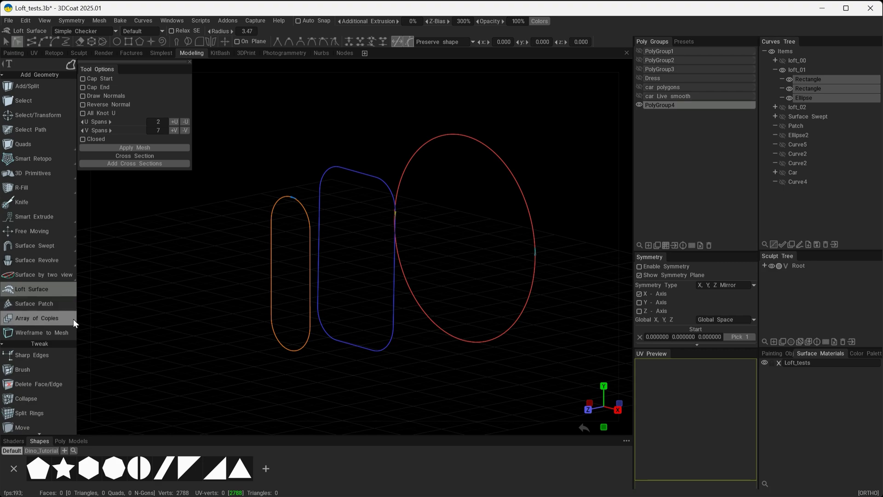
{"action": "left_click", "coordinate": [32, 289]}
{"action": "left_click_drag", "start_coordinate": [421, 257], "coordinate": [449, 255], "text": "alt"}
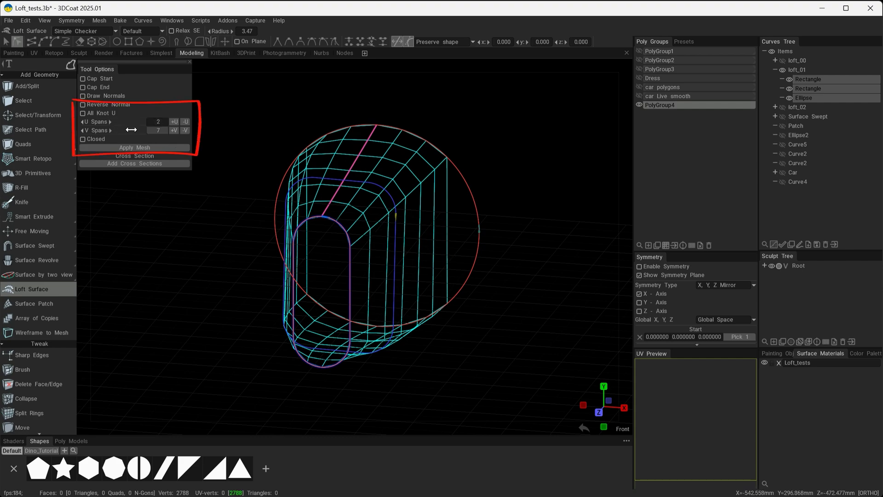
{"action": "mouse_move", "coordinate": [488, 293]}
{"action": "left_mouse_down", "text": "alt"}
{"action": "mouse_move", "coordinate": [414, 178]}
{"action": "mouse_move", "coordinate": [300, 219]}
{"action": "mouse_move", "coordinate": [346, 222]}
{"action": "mouse_move", "coordinate": [318, 228]}
{"action": "left_mouse_up", "text": "alt"}
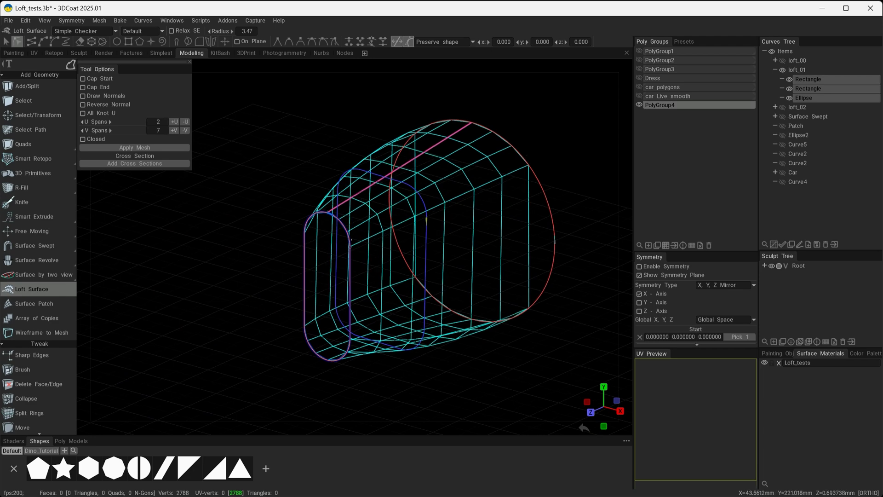
{"action": "middle_click_drag", "start_coordinate": [411, 258], "coordinate": [376, 244]}
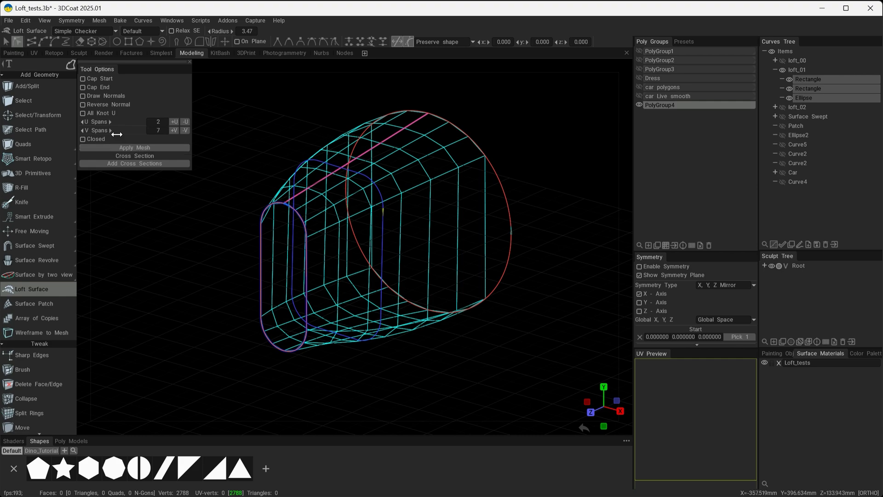
Set the U Spans of the three-profile loft to 7
{"action": "left_click_drag", "start_coordinate": [115, 123], "coordinate": [134, 123]}
{"action": "left_click_drag", "start_coordinate": [441, 216], "coordinate": [385, 238], "text": "alt"}
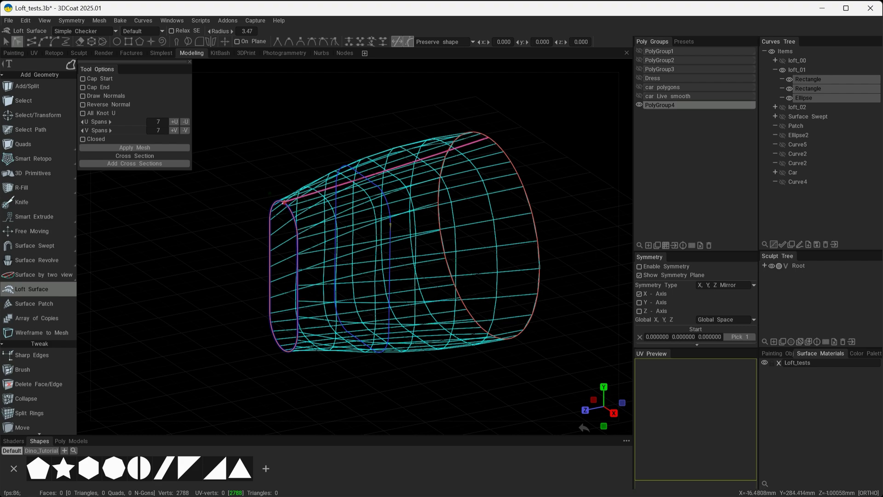
{"action": "left_click_drag", "start_coordinate": [288, 209], "coordinate": [279, 170]}
{"action": "middle_click_drag", "start_coordinate": [279, 170], "coordinate": [257, 165]}
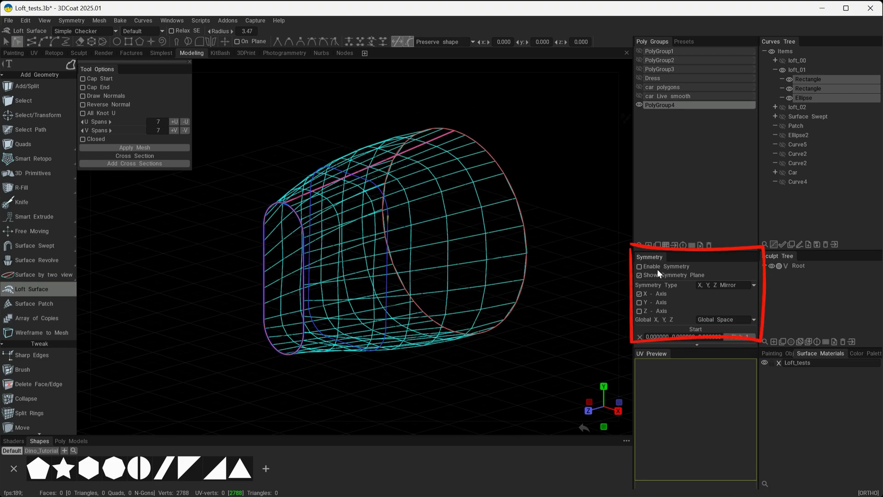
Apply the three-profile loft as a mesh and hide the loft_01 curves to inspect the result
{"action": "left_click", "coordinate": [156, 147]}
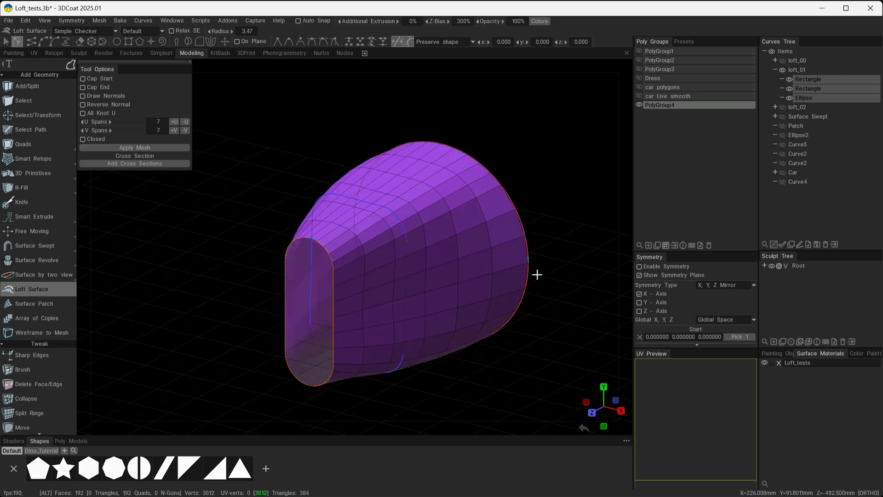
{"action": "left_click", "coordinate": [783, 70]}
{"action": "left_click_drag", "start_coordinate": [557, 272], "coordinate": [416, 258], "text": "alt"}
{"action": "left_click_drag", "start_coordinate": [531, 176], "coordinate": [595, 167], "text": "alt"}
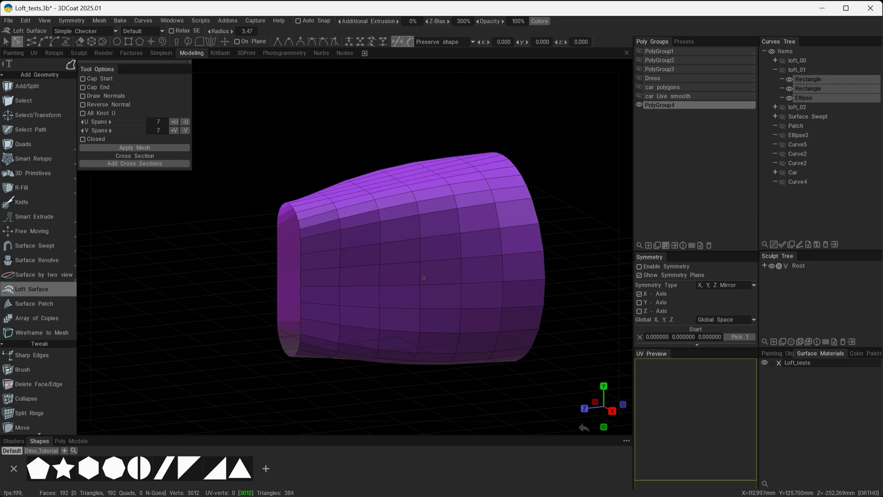
Select all faces of the lofted three-profile mesh and give its walls thickness with Shell
{"action": "left_click_drag", "start_coordinate": [353, 277], "coordinate": [305, 275], "text": "alt"}
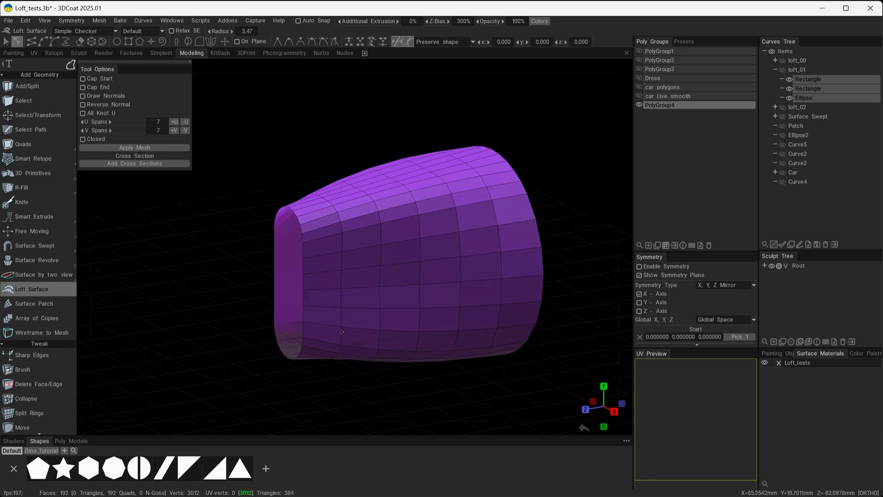
{"action": "left_click_drag", "start_coordinate": [342, 332], "coordinate": [363, 196], "text": "alt"}
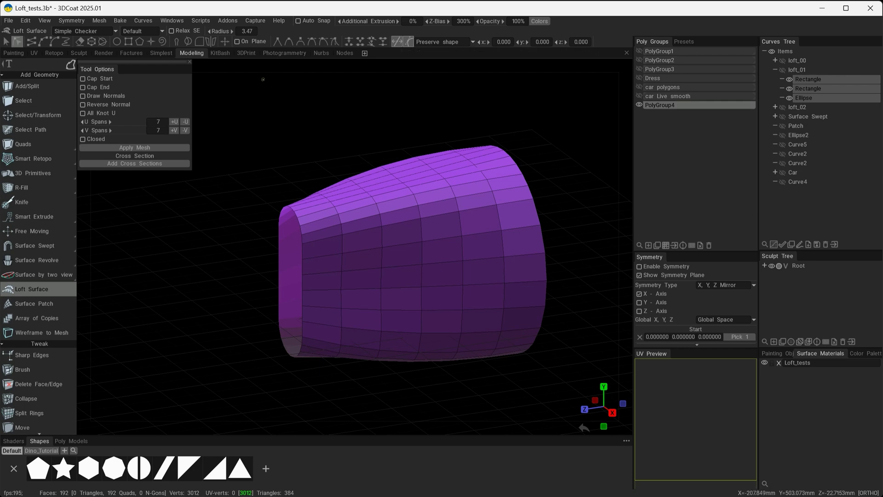
{"action": "left_click", "coordinate": [69, 66]}
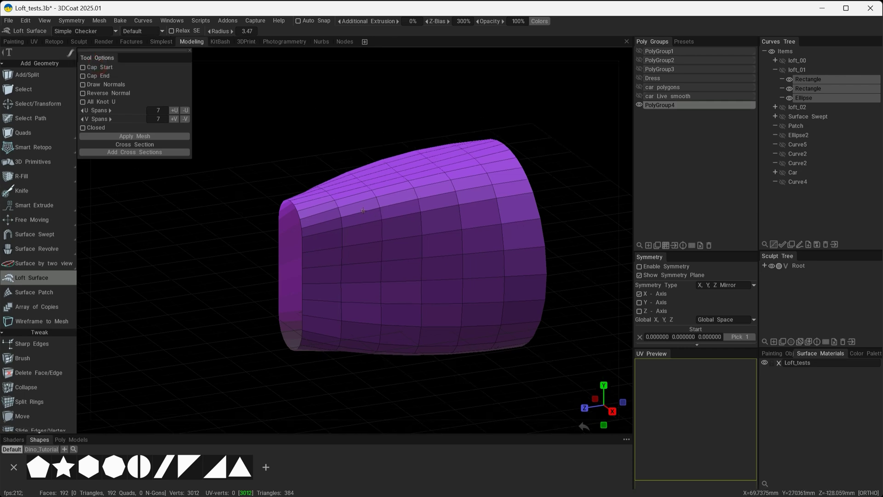
{"action": "key", "text": "Return"}
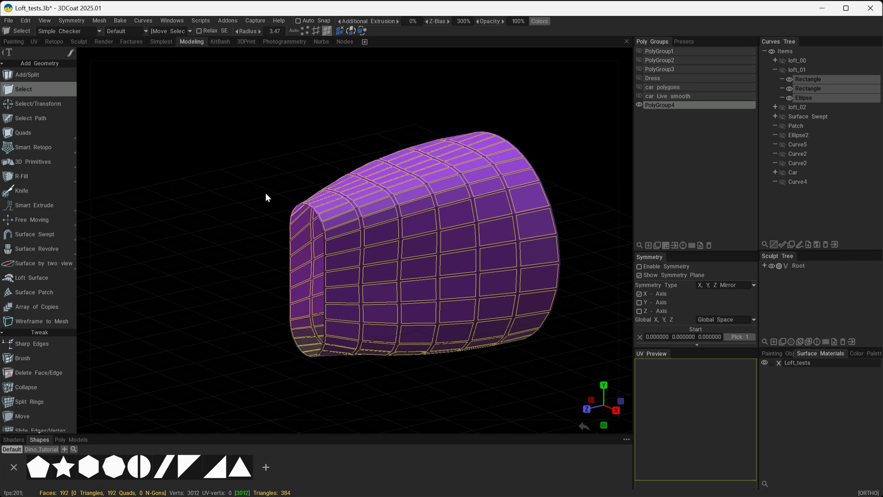
{"action": "key", "text": "space"}
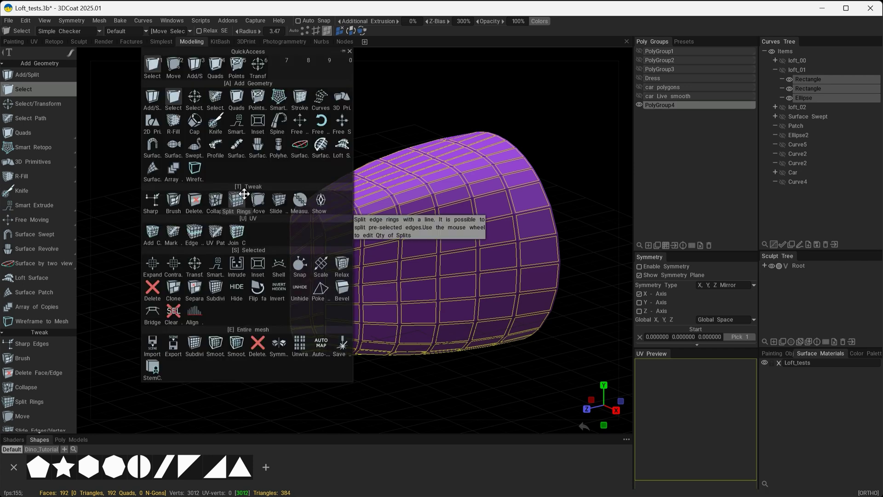
{"action": "left_click", "coordinate": [279, 264]}
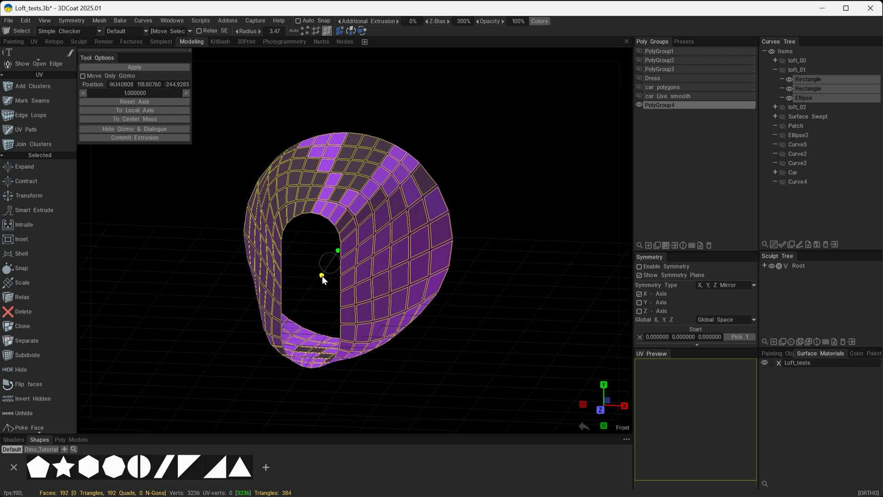
{"action": "left_click_drag", "start_coordinate": [355, 305], "coordinate": [347, 304], "text": "alt"}
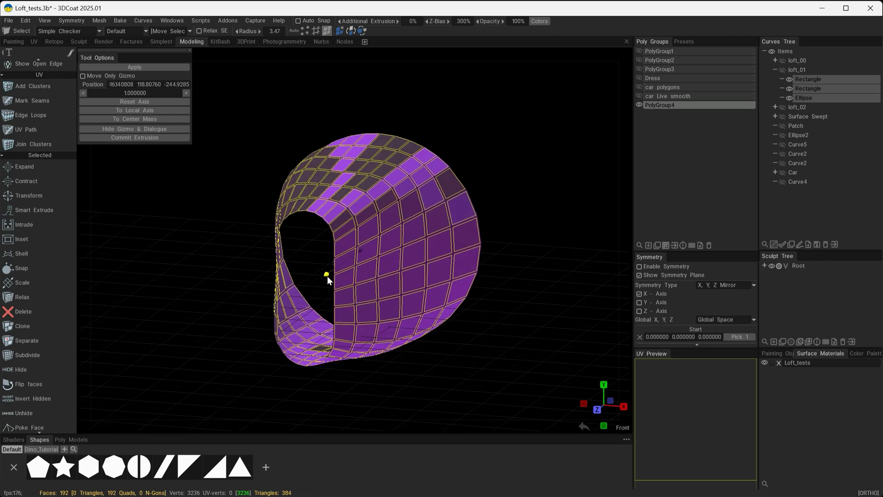
{"action": "left_click_drag", "start_coordinate": [326, 274], "coordinate": [266, 218]}
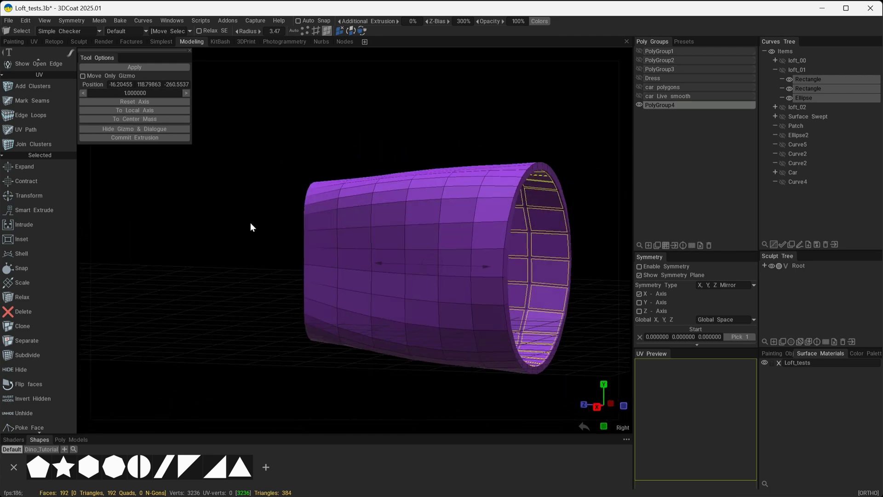
{"action": "key", "text": "Return"}
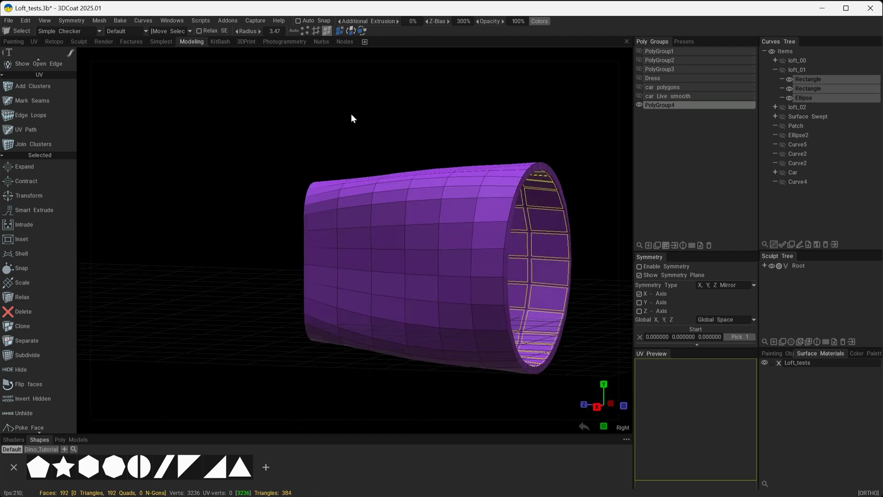
{"action": "left_click_drag", "start_coordinate": [351, 118], "coordinate": [494, 238], "text": "alt"}
{"action": "left_click_drag", "start_coordinate": [494, 239], "coordinate": [499, 275], "text": "alt"}
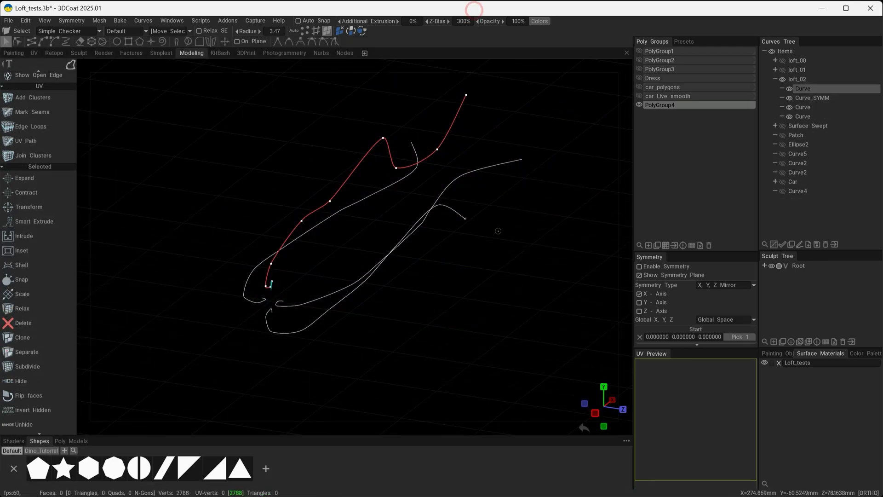
Examine the shape and arrangement of the four open loft_02 curves from several angles
{"action": "left_click_drag", "start_coordinate": [354, 252], "coordinate": [372, 227], "text": "alt"}
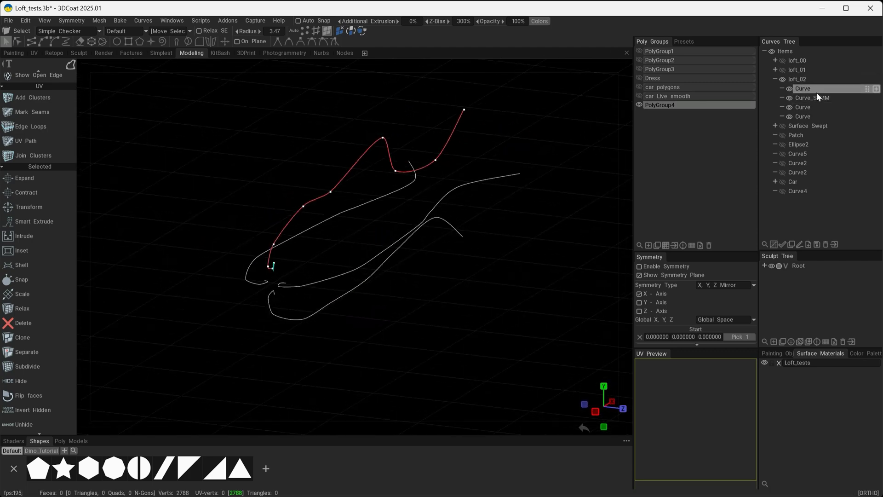
{"action": "left_click_drag", "start_coordinate": [318, 348], "coordinate": [405, 216], "text": "alt"}
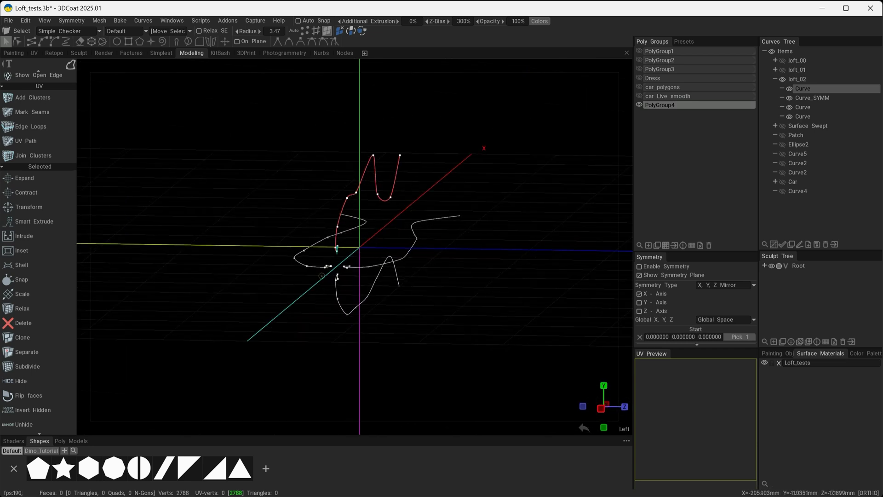
{"action": "left_click_drag", "start_coordinate": [438, 233], "coordinate": [389, 267], "text": "alt"}
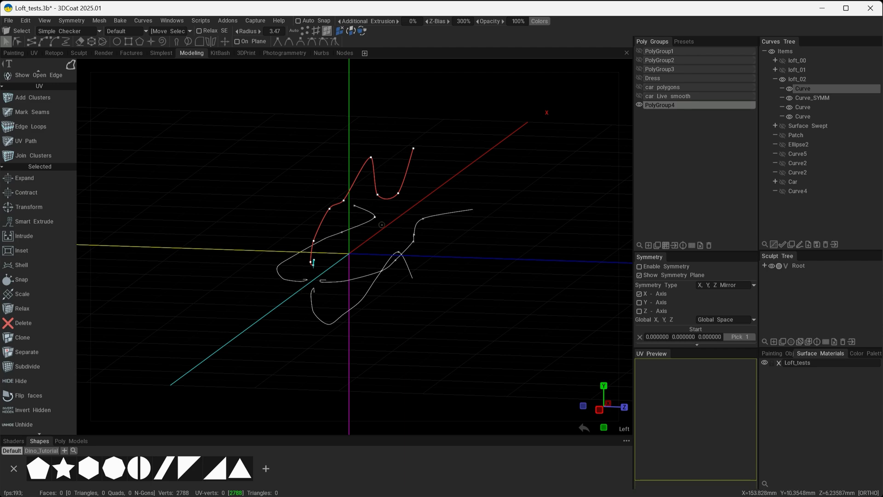
{"action": "left_click_drag", "start_coordinate": [417, 316], "coordinate": [233, 252], "text": "alt"}
{"action": "left_click_drag", "start_coordinate": [330, 262], "coordinate": [205, 253], "text": "alt"}
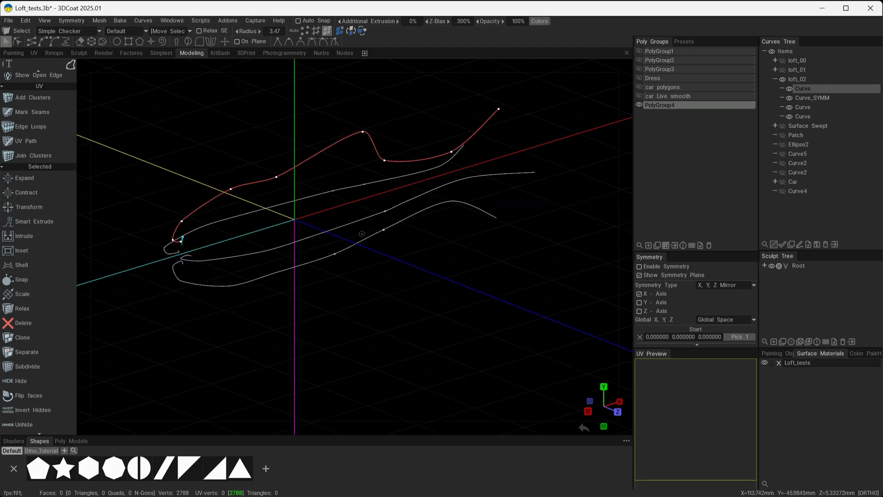
{"action": "left_click_drag", "start_coordinate": [363, 237], "coordinate": [328, 163], "text": "alt"}
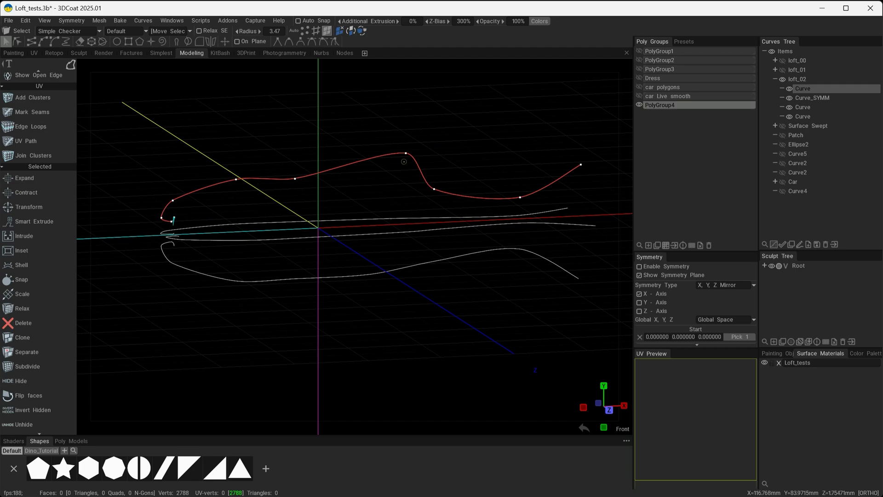
{"action": "left_click_drag", "start_coordinate": [400, 211], "coordinate": [529, 202], "text": "alt"}
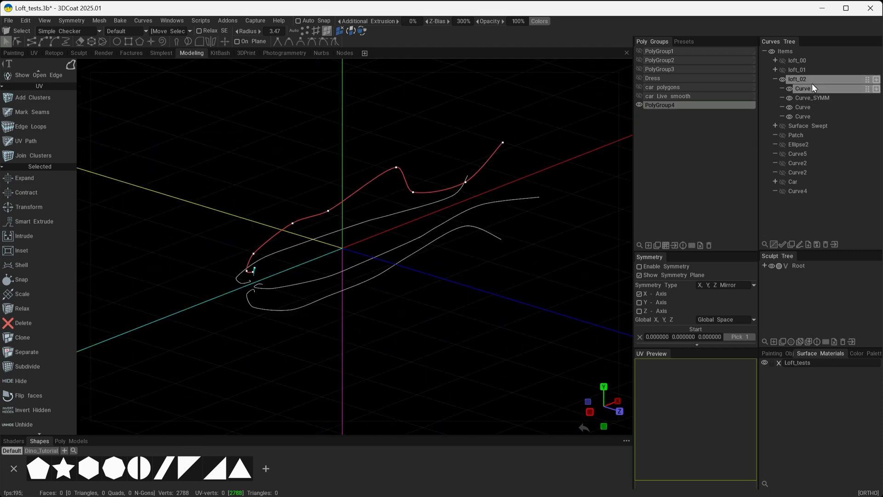
Select all four loft_02 curves and start a Loft Surface through them
{"action": "left_click", "coordinate": [814, 116], "text": "shift"}
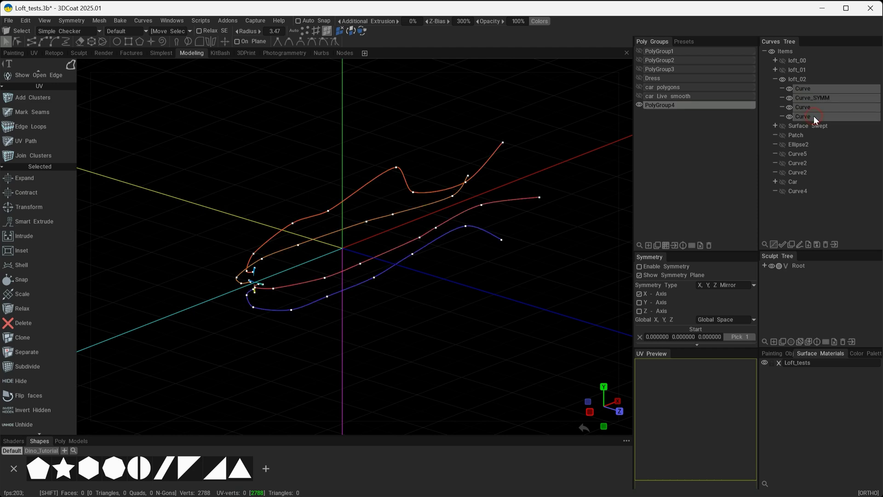
{"action": "left_click_drag", "start_coordinate": [391, 265], "coordinate": [405, 258], "text": "alt"}
{"action": "scroll", "coordinate": [39, 258], "scroll_direction": "up", "scroll_amount": 5}
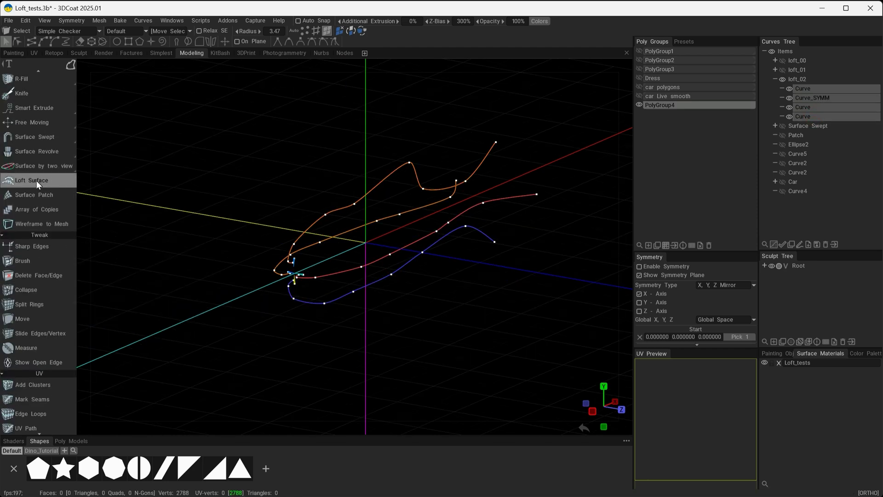
{"action": "left_click", "coordinate": [36, 181]}
Examine the four-curve loft preview from the ends, side and back, including the gap between first and last curves
{"action": "left_click_drag", "start_coordinate": [405, 287], "coordinate": [520, 280], "text": "alt"}
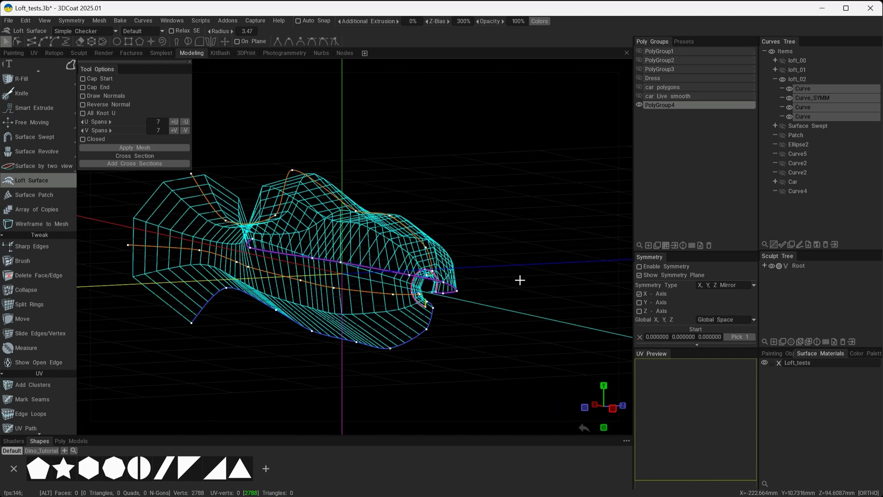
{"action": "left_click_drag", "start_coordinate": [244, 199], "coordinate": [369, 324], "text": "alt"}
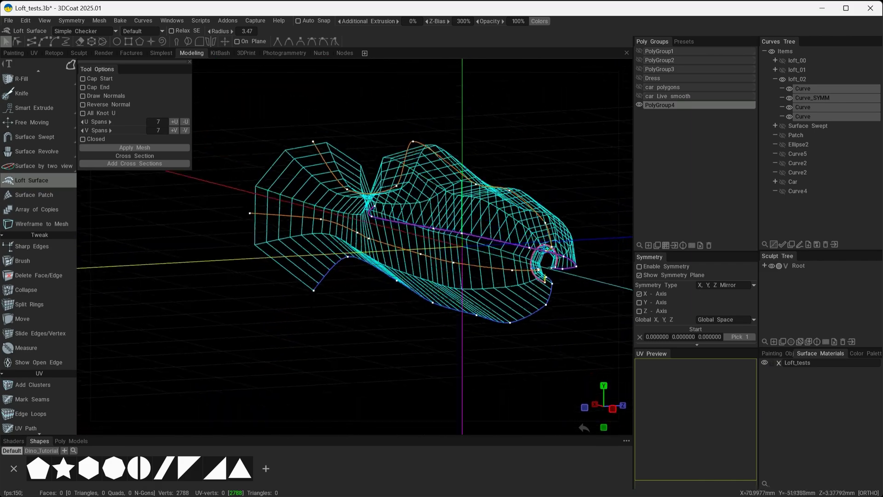
{"action": "left_click_drag", "start_coordinate": [428, 159], "coordinate": [372, 225], "text": "alt"}
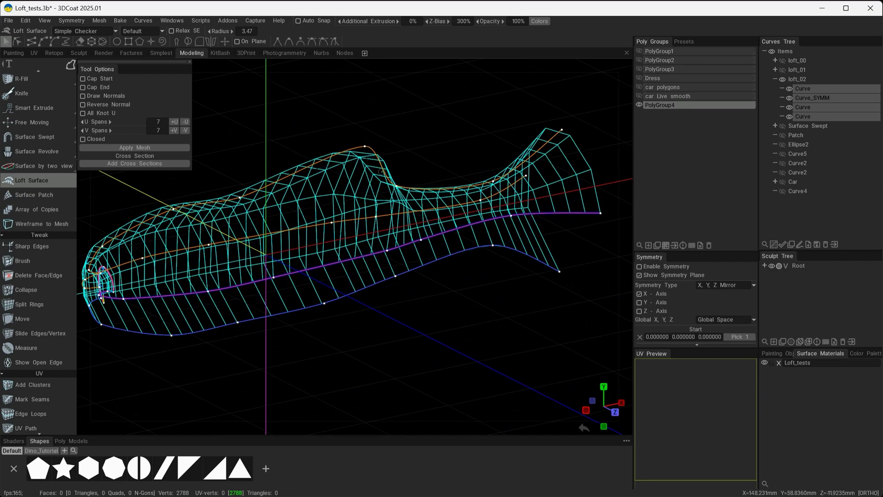
{"action": "left_click_drag", "start_coordinate": [389, 266], "coordinate": [488, 236], "text": "alt"}
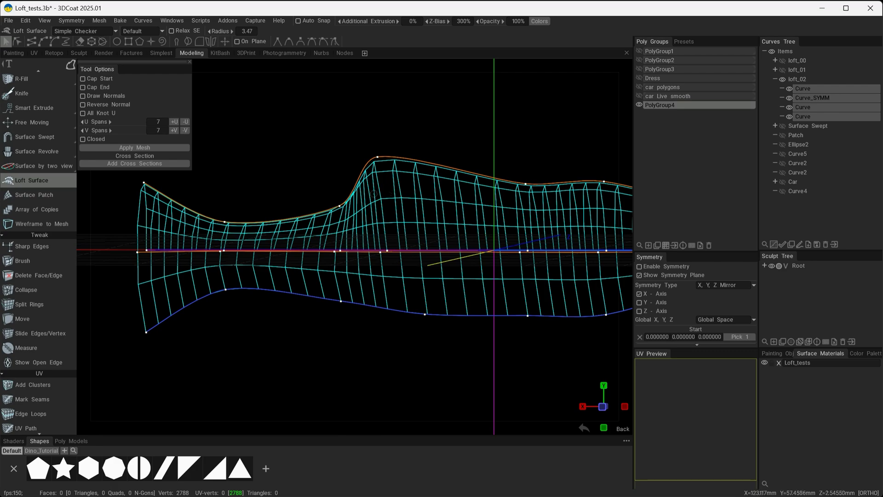
{"action": "left_click_drag", "start_coordinate": [449, 190], "coordinate": [368, 255], "text": "alt"}
{"action": "left_click_drag", "start_coordinate": [468, 294], "coordinate": [413, 227], "text": "alt"}
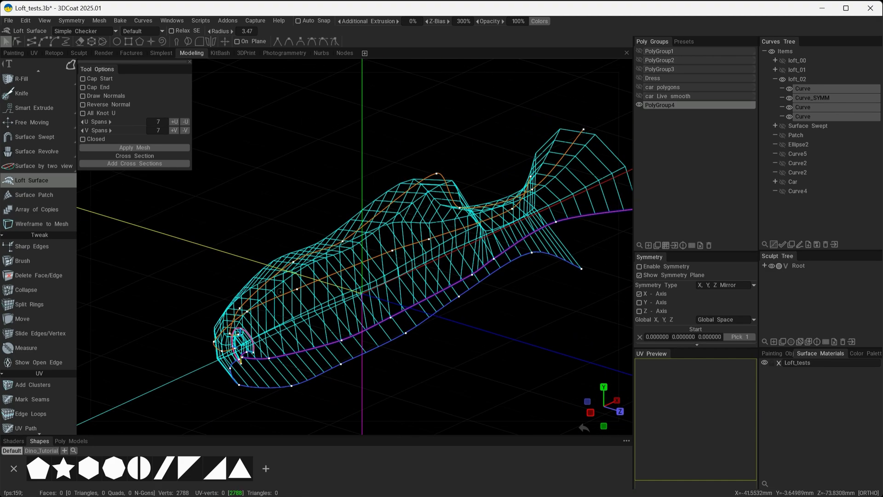
Set the four-curve loft's U Spans to 9 and V Spans to 15
{"action": "right_click_drag", "start_coordinate": [279, 292], "coordinate": [247, 265]}
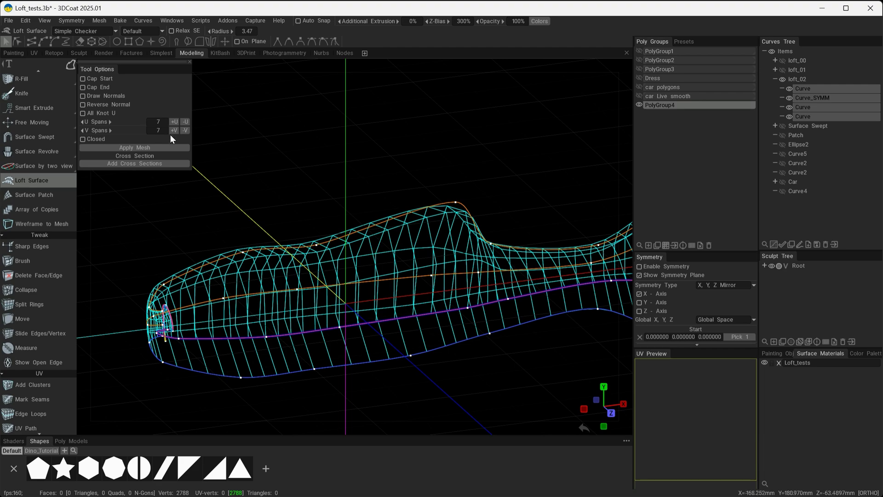
{"action": "mouse_move", "coordinate": [117, 132]}
{"action": "left_mouse_down"}
{"action": "mouse_move", "coordinate": [142, 135]}
{"action": "mouse_move", "coordinate": [125, 137]}
{"action": "mouse_move", "coordinate": [129, 125]}
{"action": "left_mouse_up"}
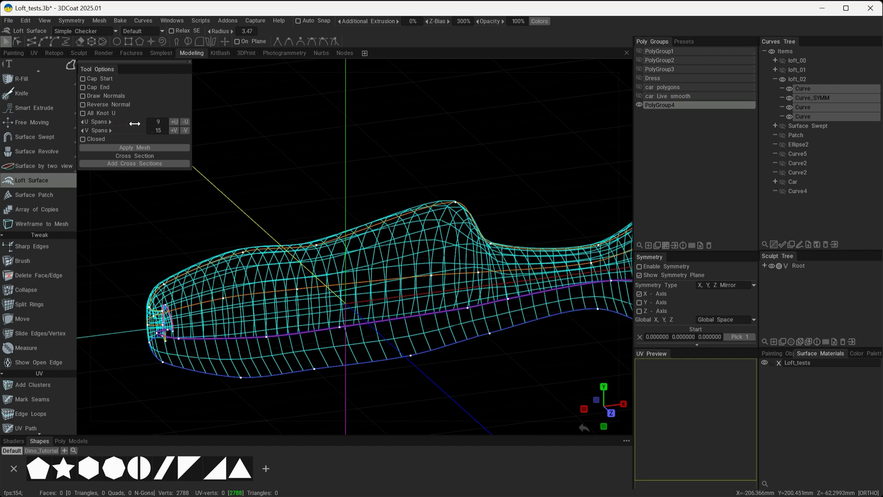
{"action": "left_click_drag", "start_coordinate": [395, 239], "coordinate": [140, 182], "text": "alt"}
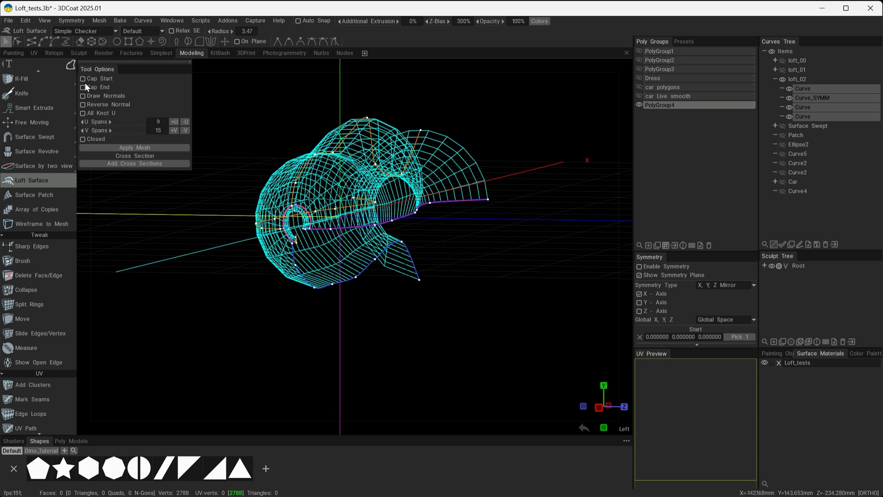
Turn on Closed for the four-curve loft and check its normals by showing and hiding them
{"action": "left_click", "coordinate": [97, 137]}
{"action": "left_click_drag", "start_coordinate": [400, 305], "coordinate": [448, 248], "text": "alt"}
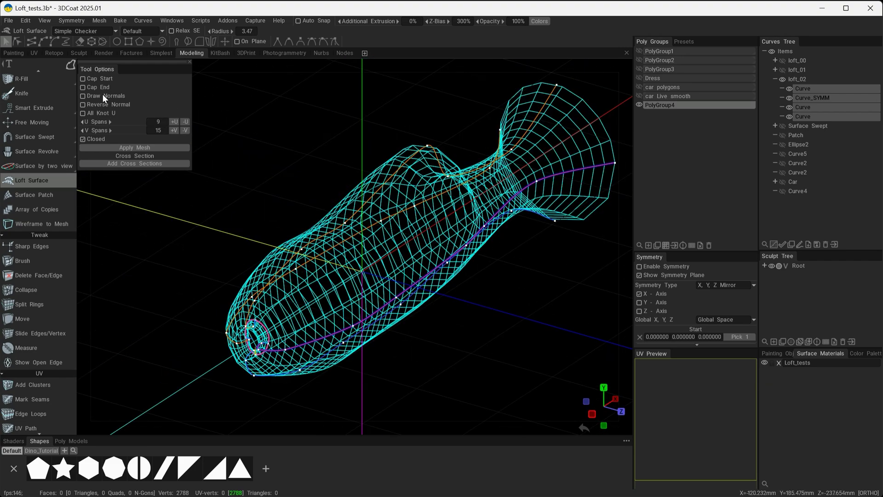
{"action": "left_click", "coordinate": [83, 95]}
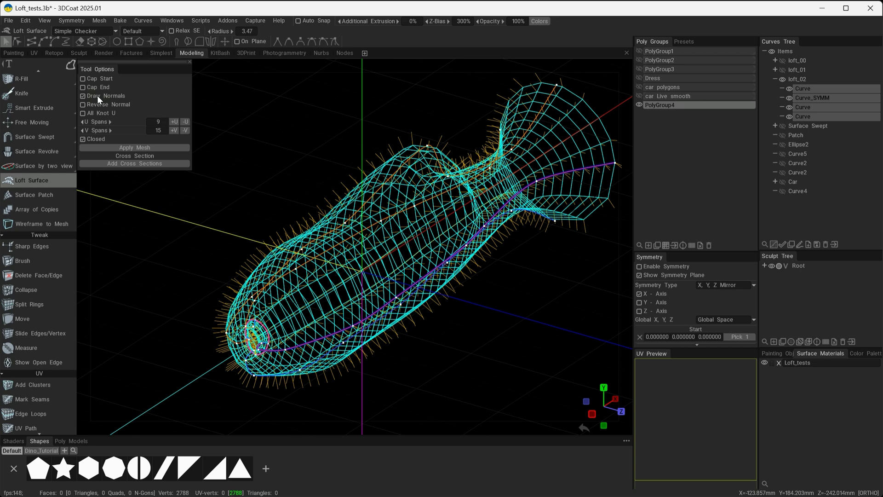
{"action": "left_click", "coordinate": [92, 95]}
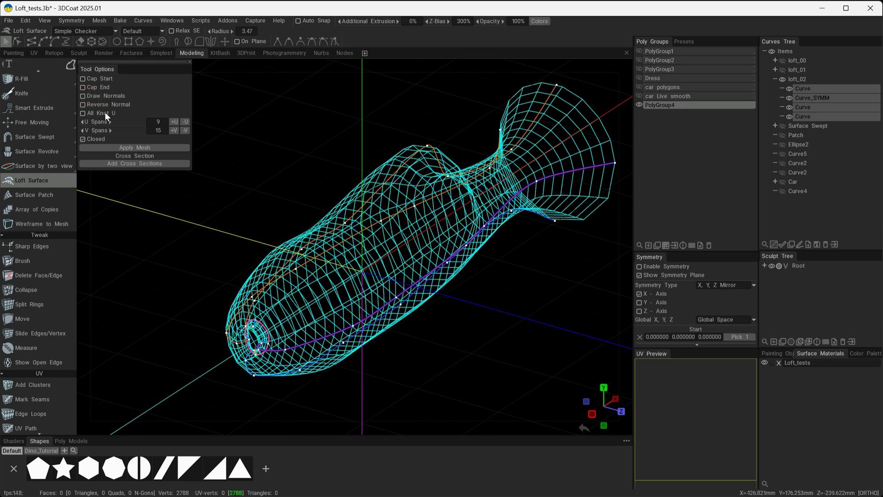
Apply the closed four-curve loft as a mesh and hide the loft_02 curves
{"action": "left_click", "coordinate": [128, 147]}
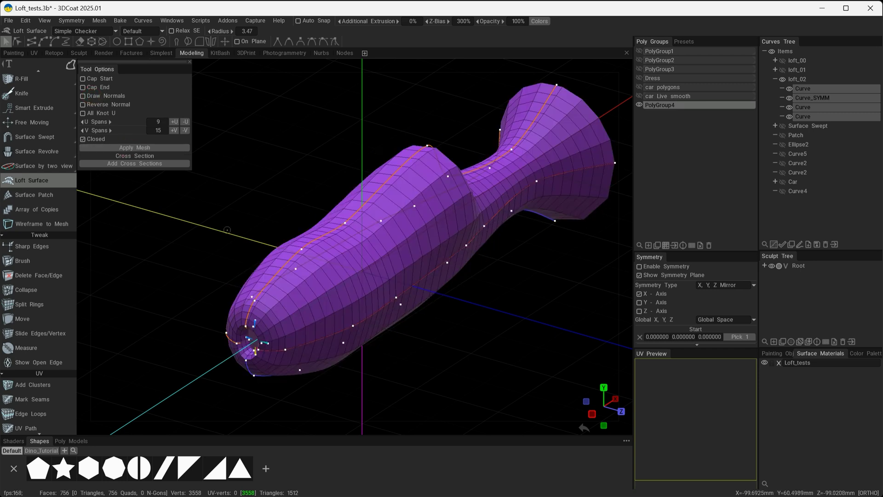
{"action": "scroll", "coordinate": [354, 258], "scroll_direction": "up", "scroll_amount": 5}
{"action": "left_click", "coordinate": [782, 79]}
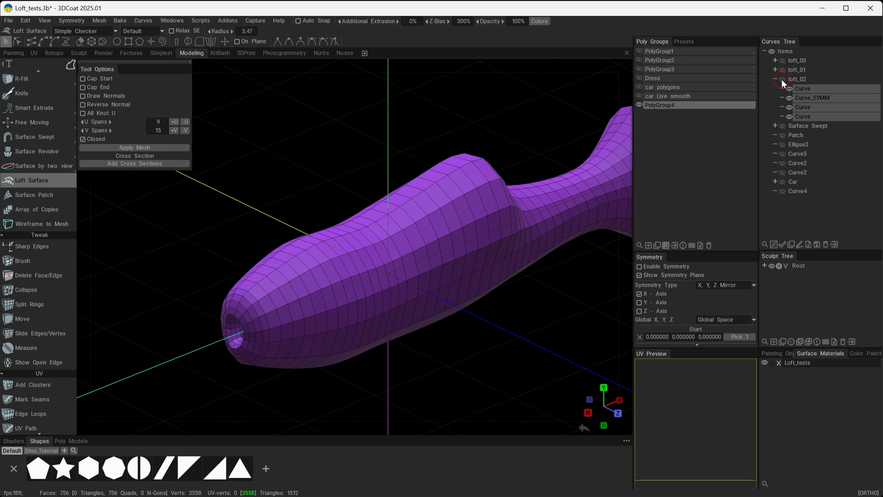
Examine the applied fish-like mesh from the back, top, front and in an angled view
{"action": "left_click_drag", "start_coordinate": [552, 294], "coordinate": [263, 170], "text": "alt"}
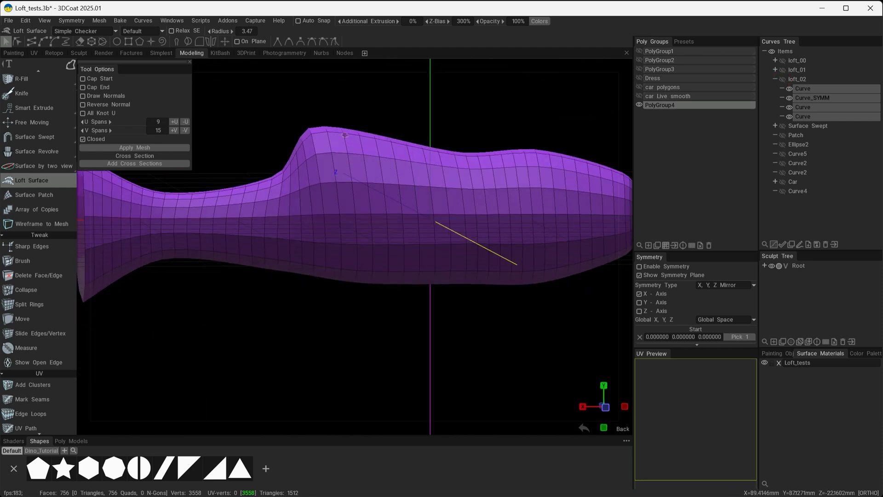
{"action": "left_click_drag", "start_coordinate": [481, 165], "coordinate": [458, 307], "text": "alt"}
{"action": "middle_click_drag", "start_coordinate": [458, 307], "coordinate": [440, 317], "text": "alt"}
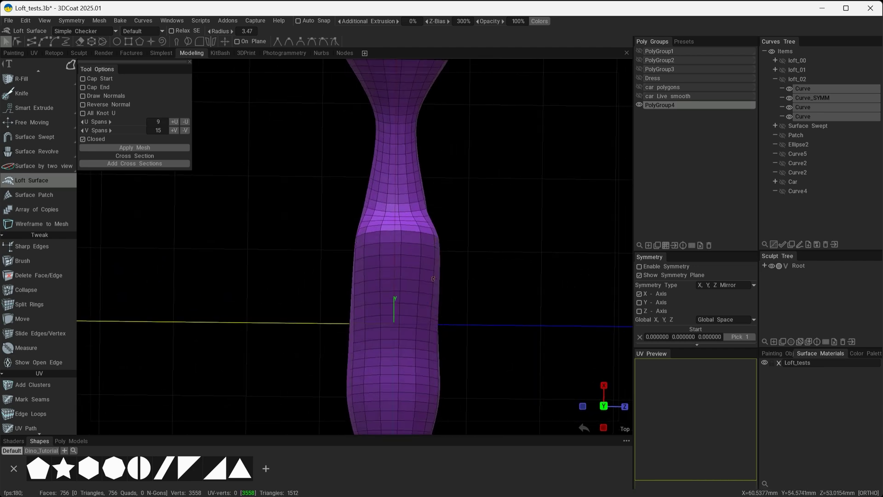
{"action": "left_click_drag", "start_coordinate": [475, 309], "coordinate": [367, 213], "text": "alt"}
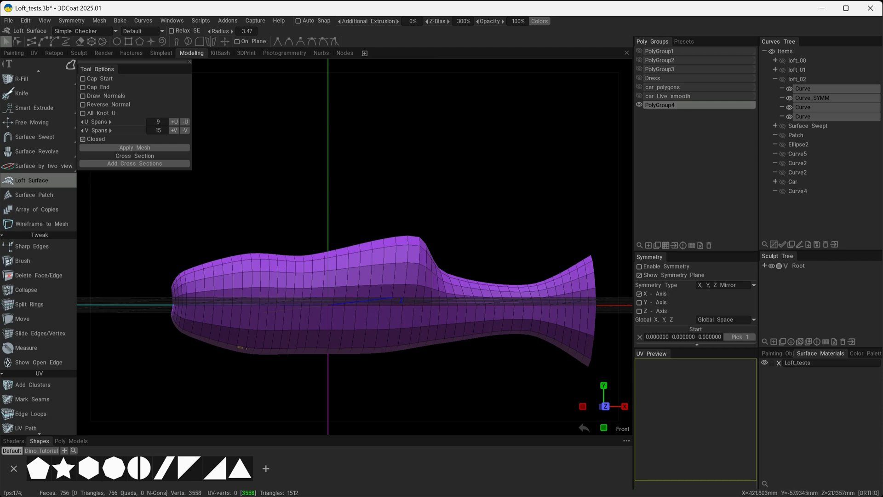
{"action": "left_click_drag", "start_coordinate": [395, 362], "coordinate": [332, 245], "text": "alt"}
{"action": "scroll", "coordinate": [378, 284], "scroll_direction": "up", "scroll_amount": 3}
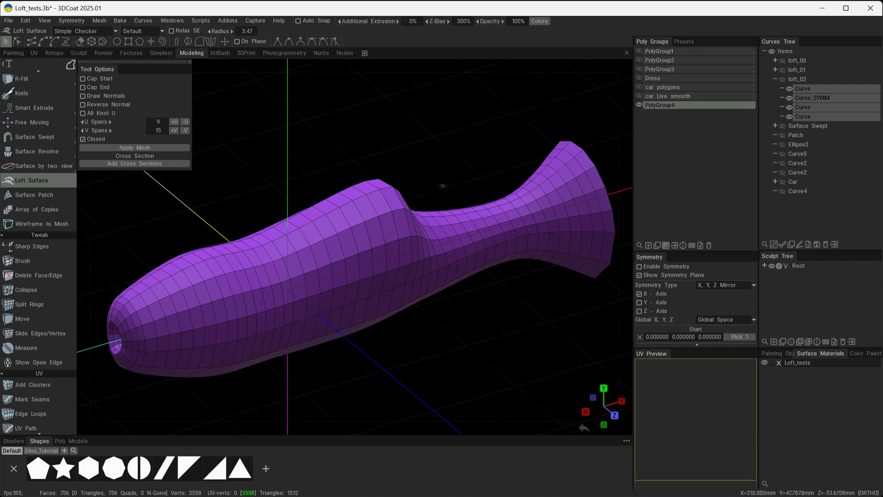
{"action": "left_click_drag", "start_coordinate": [298, 324], "coordinate": [283, 303], "text": "alt"}
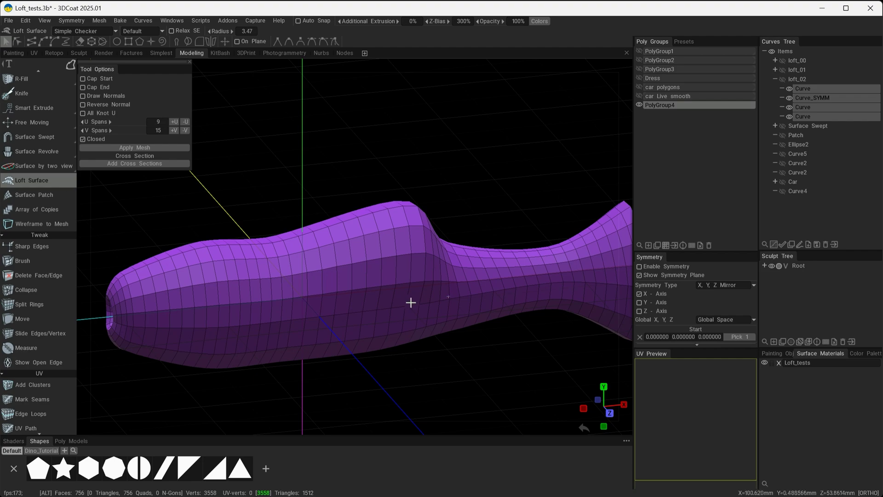
{"action": "mouse_move", "coordinate": [440, 296]}
{"action": "left_mouse_down", "text": "alt"}
{"action": "mouse_move", "coordinate": [450, 301]}
{"action": "mouse_move", "coordinate": [350, 283]}
{"action": "mouse_move", "coordinate": [451, 289]}
{"action": "left_mouse_up", "text": "alt"}
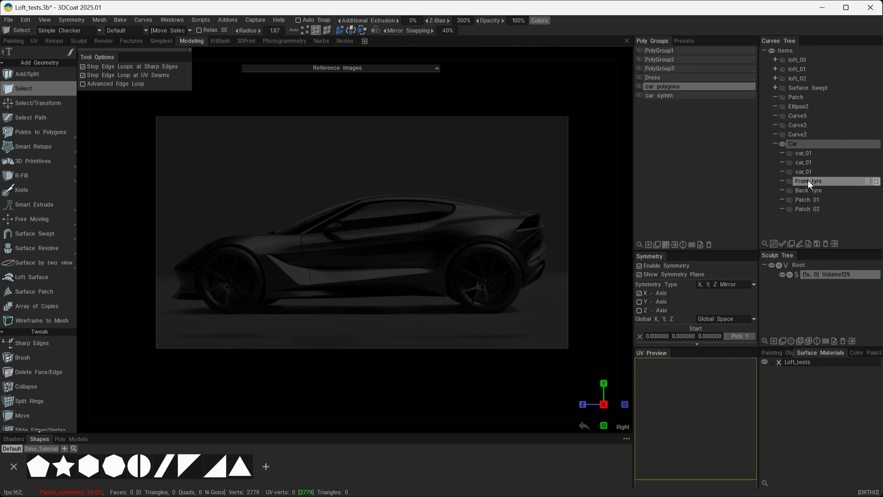
Show the first car_01 curve and lower its front and rear roof points to follow the reference car's roofline
{"action": "left_click", "coordinate": [789, 154]}
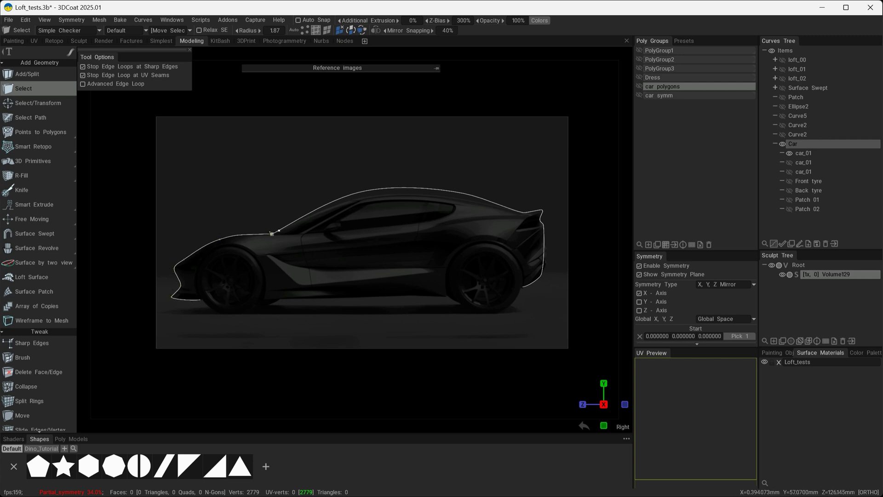
{"action": "mouse_move", "coordinate": [351, 202]}
{"action": "right_mouse_down", "text": "alt"}
{"action": "mouse_move", "coordinate": [470, 254]}
{"action": "mouse_move", "coordinate": [474, 242]}
{"action": "mouse_move", "coordinate": [454, 292]}
{"action": "right_mouse_up", "text": "alt"}
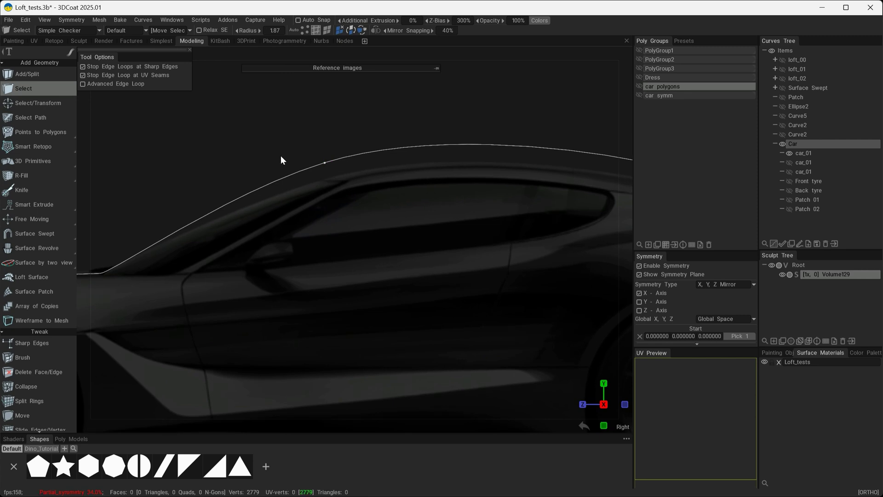
{"action": "left_click", "coordinate": [72, 52]}
{"action": "left_click", "coordinate": [305, 53]}
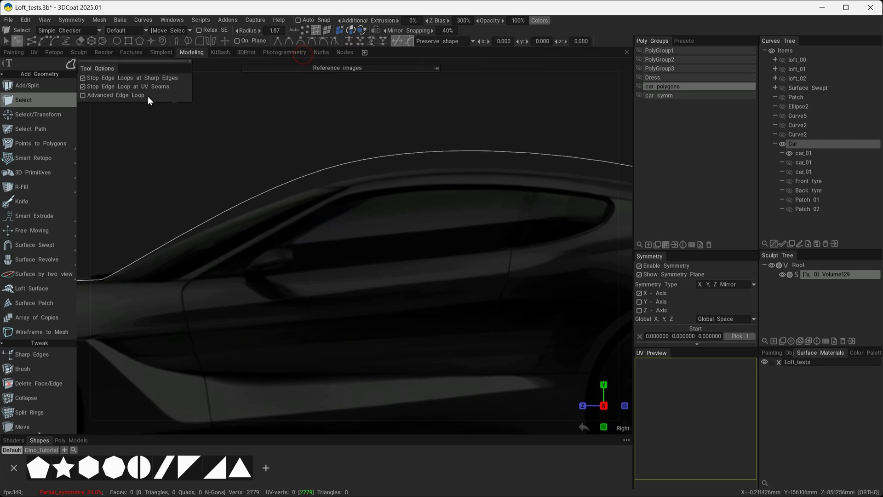
{"action": "left_click", "coordinate": [324, 169]}
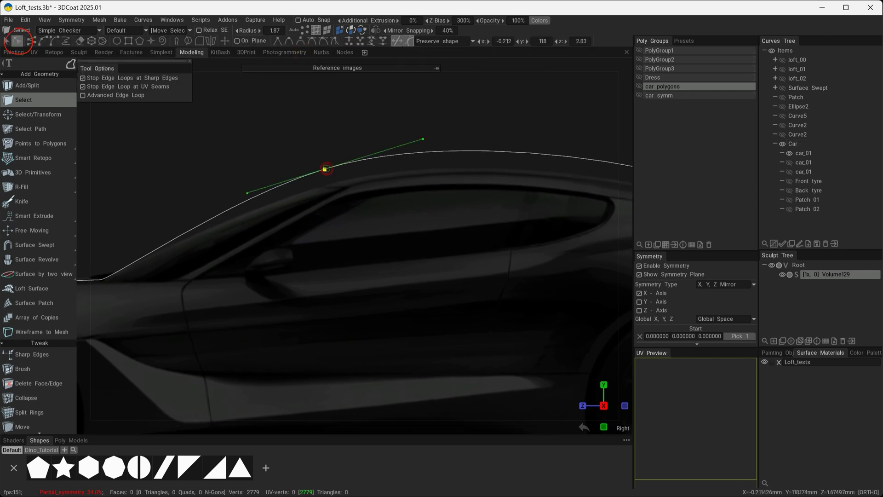
{"action": "left_click_drag", "start_coordinate": [325, 169], "coordinate": [328, 183]}
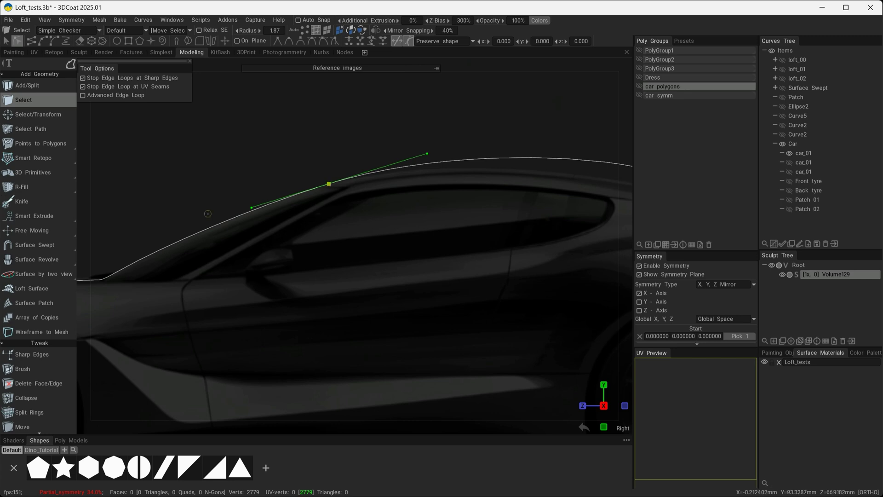
{"action": "middle_click_drag", "start_coordinate": [499, 233], "coordinate": [315, 239], "text": "alt"}
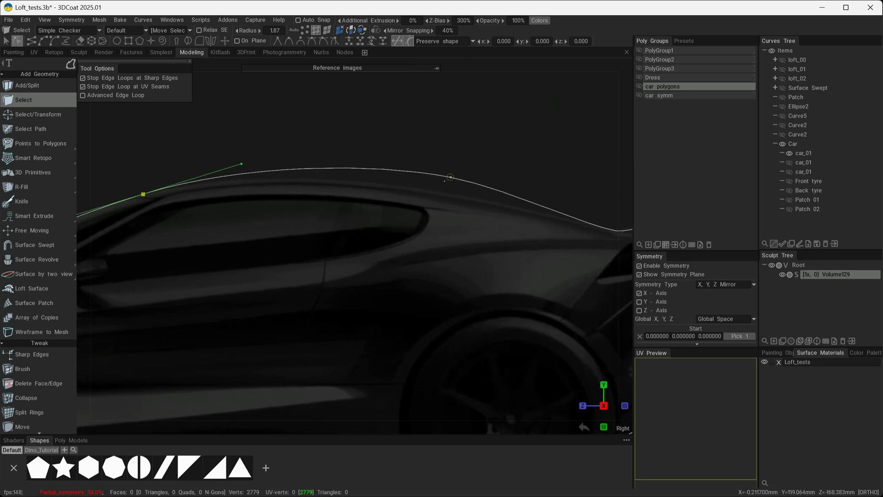
{"action": "left_click_drag", "start_coordinate": [450, 177], "coordinate": [450, 192]}
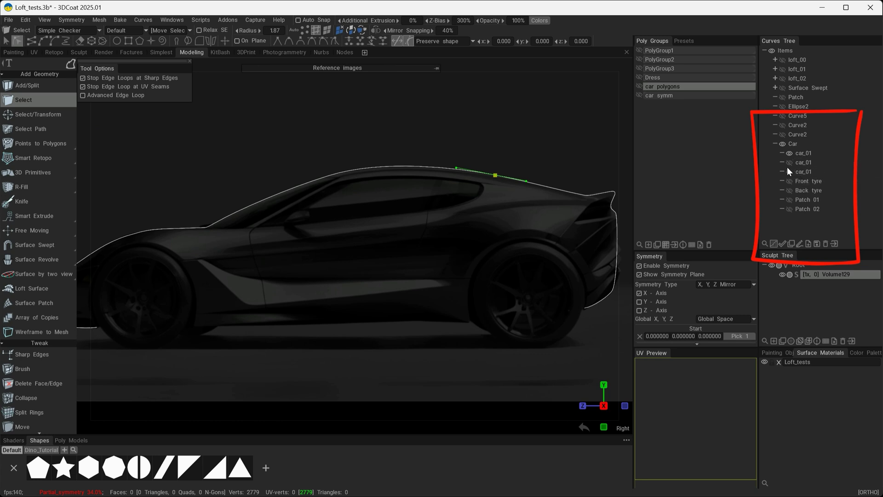
Show the second car_01 curve and fit its point above the windshield, including the tangent handle, to the side window's upper edge
{"action": "left_click", "coordinate": [789, 163]}
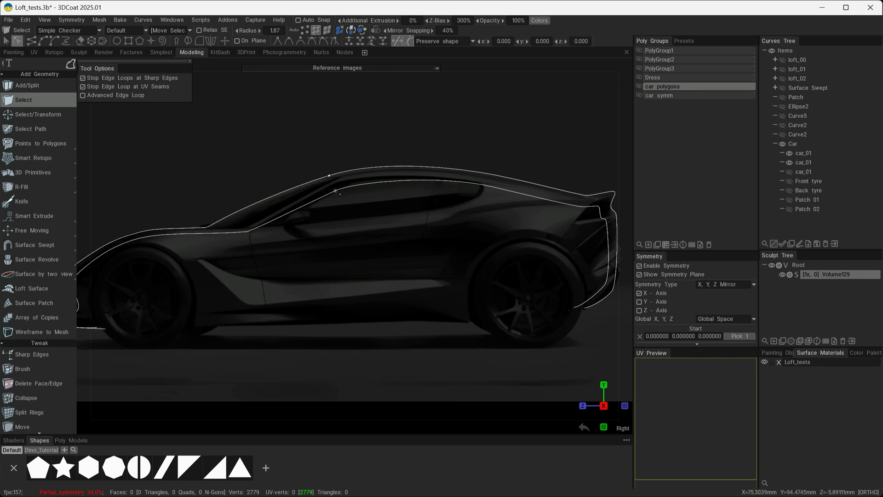
{"action": "left_click", "coordinate": [335, 191]}
{"action": "left_click_drag", "start_coordinate": [335, 190], "coordinate": [337, 182]}
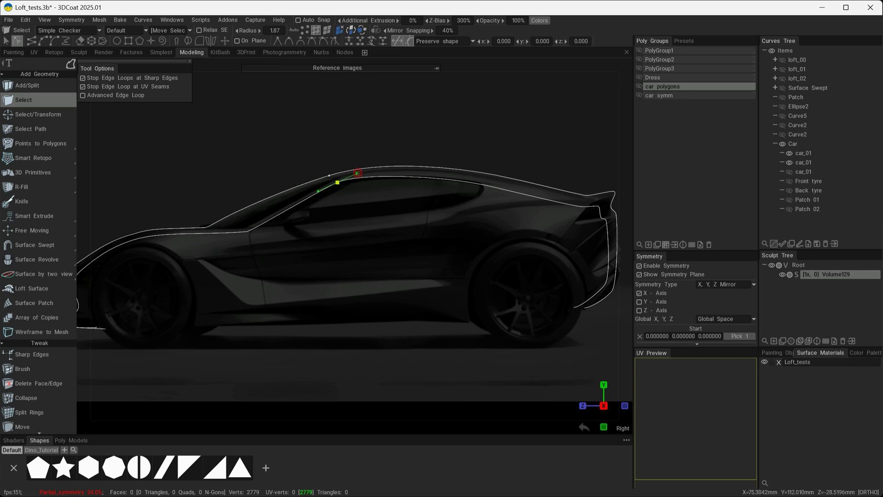
{"action": "left_click_drag", "start_coordinate": [358, 173], "coordinate": [366, 172]}
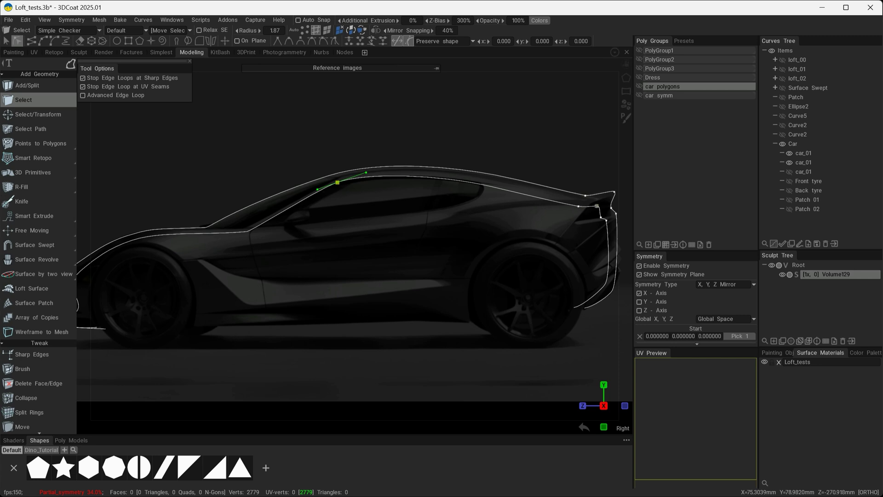
Nudge the second car_01 curve's point just below the rear spoiler to refine its fit to the reference car
{"action": "left_click", "coordinate": [597, 206]}
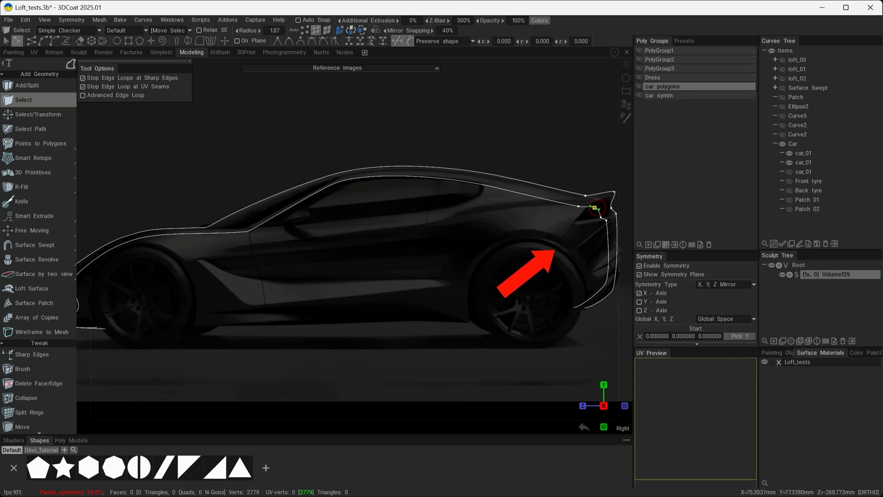
{"action": "left_click_drag", "start_coordinate": [595, 208], "coordinate": [592, 205]}
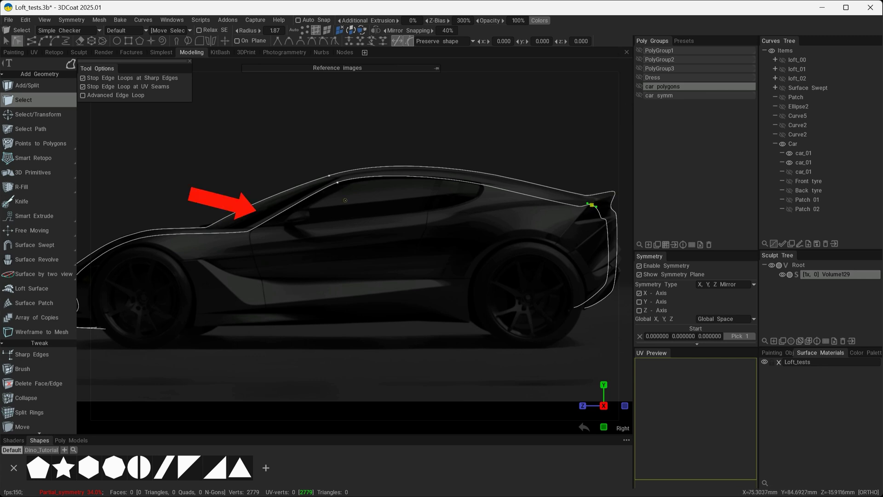
{"action": "left_click_drag", "start_coordinate": [216, 231], "coordinate": [216, 227]}
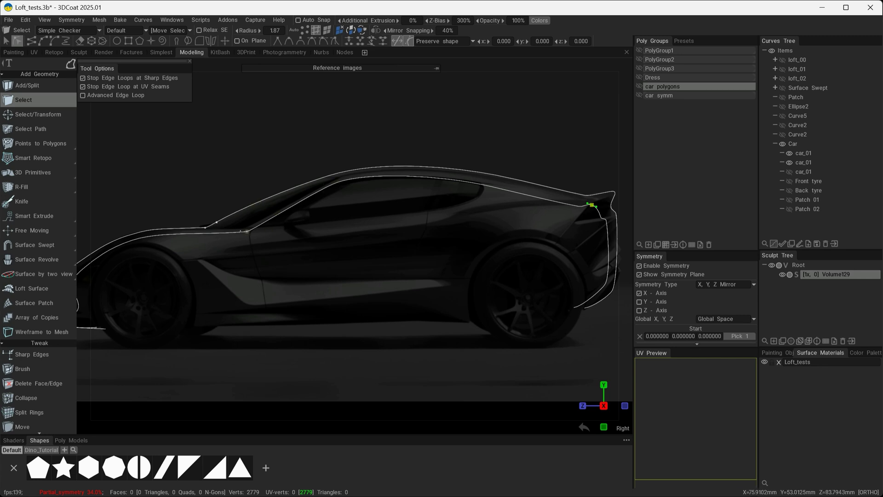
Show the third car_01 curve running over the wheel arches and inspect the sideways spacing between the car's profile curves
{"action": "middle_click_drag", "start_coordinate": [228, 258], "coordinate": [225, 260], "text": "alt"}
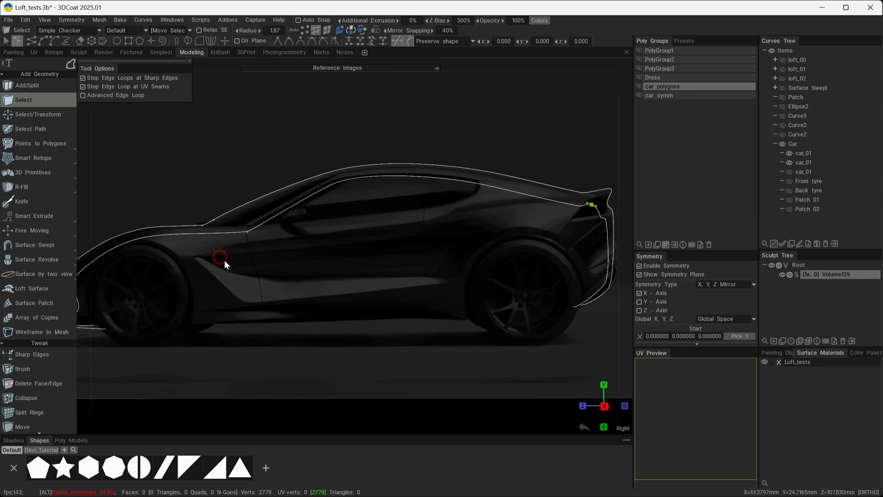
{"action": "left_click_drag", "start_coordinate": [225, 261], "coordinate": [386, 278], "text": "alt"}
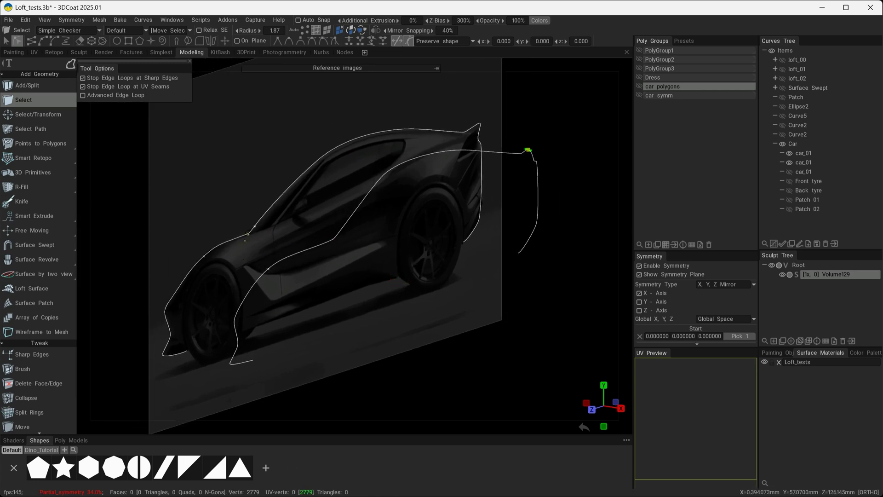
{"action": "left_click_drag", "start_coordinate": [336, 202], "coordinate": [375, 206], "text": "alt"}
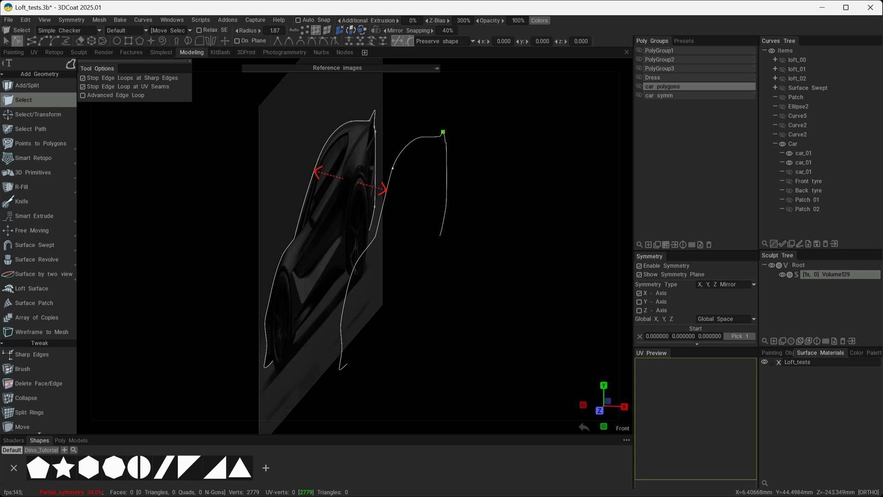
{"action": "left_click_drag", "start_coordinate": [375, 206], "coordinate": [365, 247], "text": "alt"}
{"action": "middle_click_drag", "start_coordinate": [300, 229], "coordinate": [434, 273], "text": "alt"}
{"action": "left_click", "coordinate": [788, 172]}
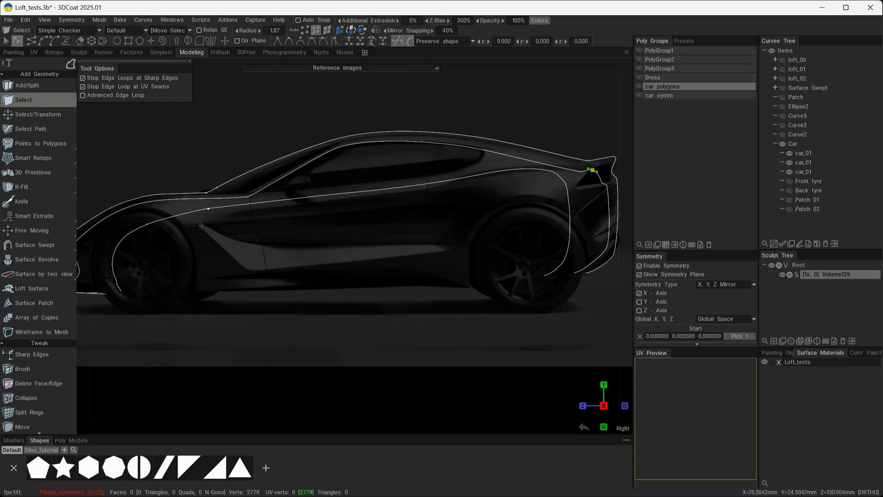
{"action": "left_click_drag", "start_coordinate": [208, 245], "coordinate": [515, 279], "text": "alt"}
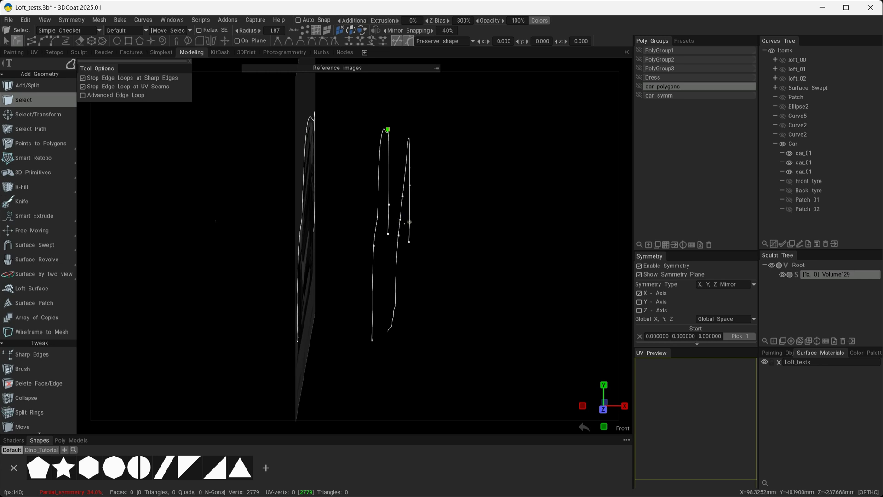
{"action": "left_click_drag", "start_coordinate": [460, 269], "coordinate": [402, 295], "text": "alt"}
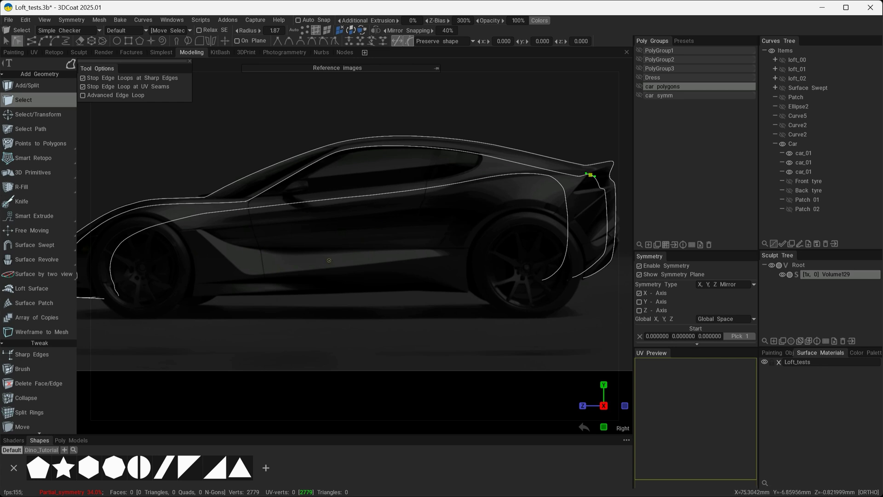
Generate a Loft Surface preview from the three car_01 curves and inspect it from the front, rear and side
{"action": "right_click_drag", "start_coordinate": [331, 262], "coordinate": [315, 261], "text": "alt"}
{"action": "left_click", "coordinate": [807, 156]}
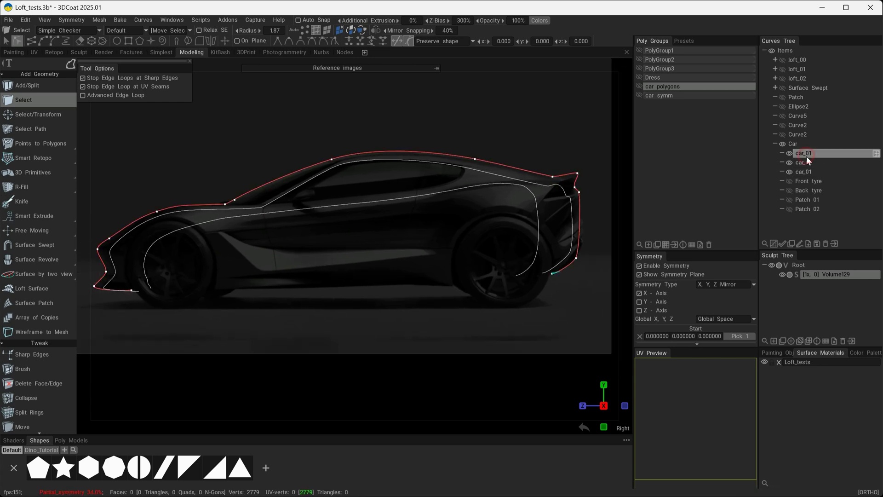
{"action": "left_click", "coordinate": [808, 171], "text": "shift"}
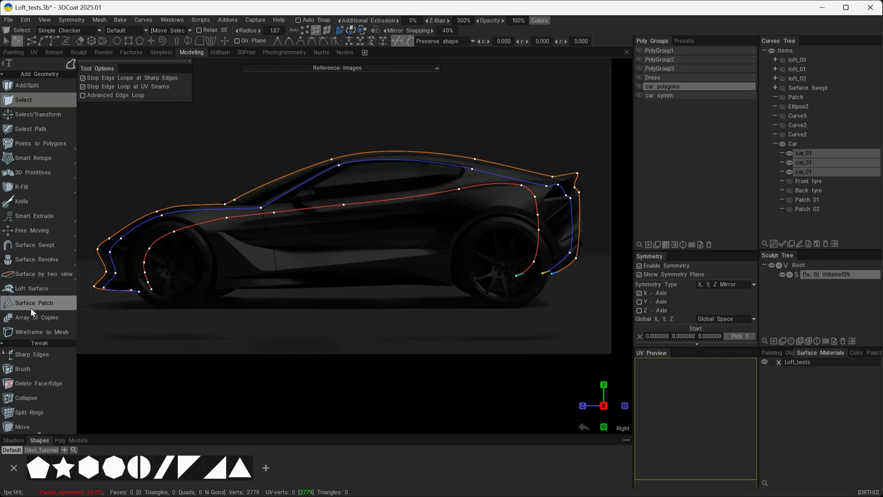
{"action": "left_click", "coordinate": [32, 288]}
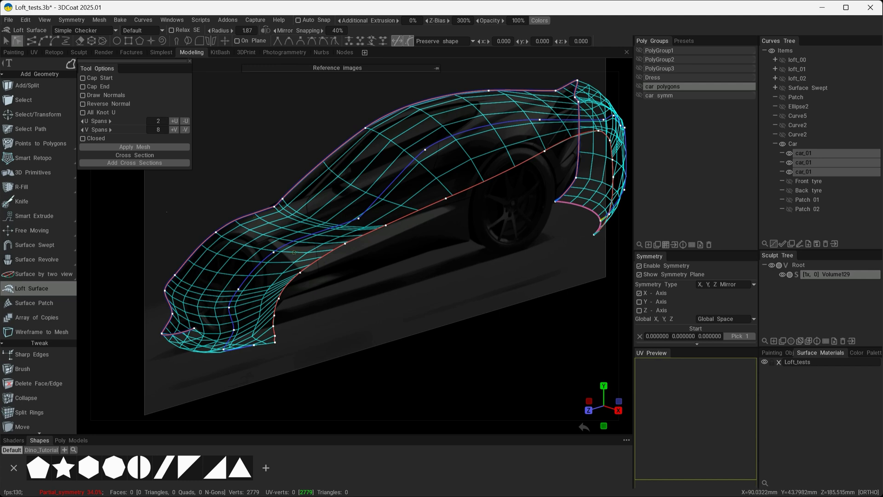
{"action": "left_click_drag", "start_coordinate": [413, 253], "coordinate": [365, 236], "text": "alt"}
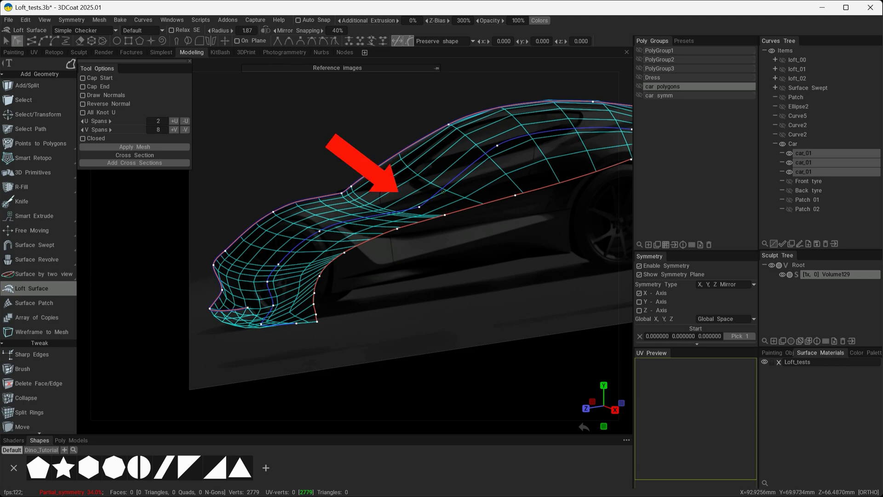
{"action": "left_click_drag", "start_coordinate": [445, 188], "coordinate": [539, 189], "text": "alt"}
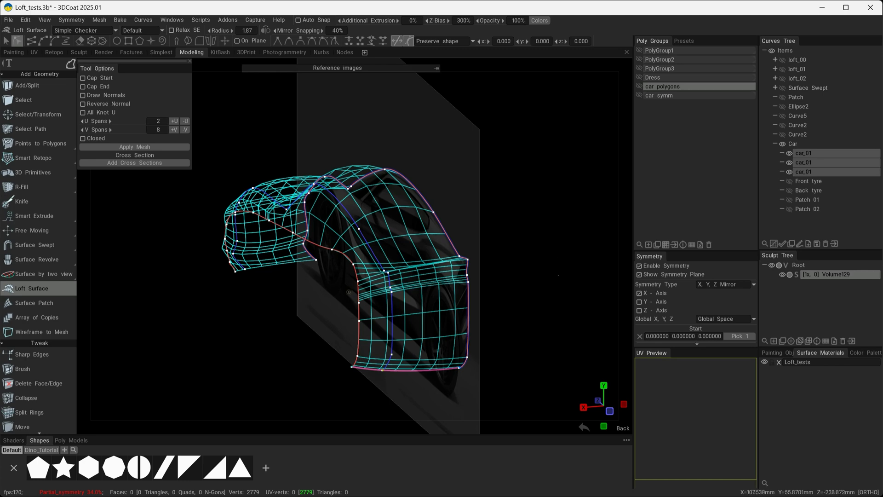
{"action": "left_click_drag", "start_coordinate": [281, 284], "coordinate": [365, 303], "text": "alt"}
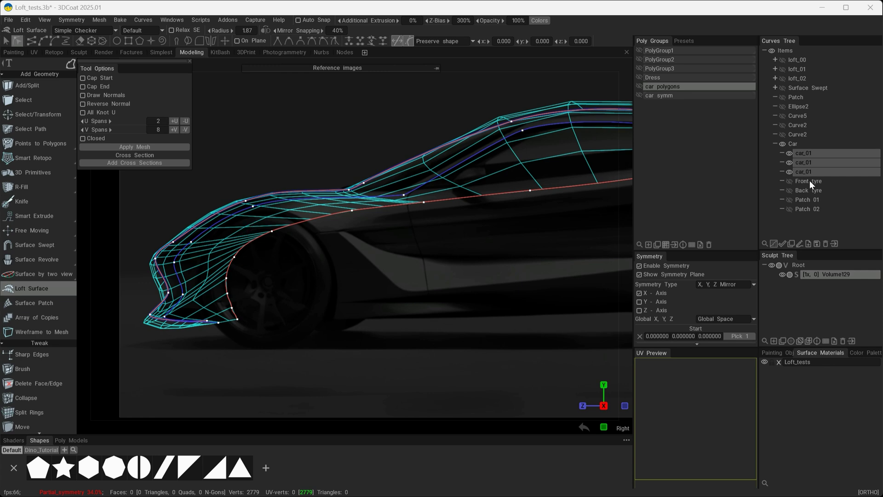
Apply the car body loft as a mesh in a new poly group and hide the Car curves
{"action": "key", "text": "Return"}
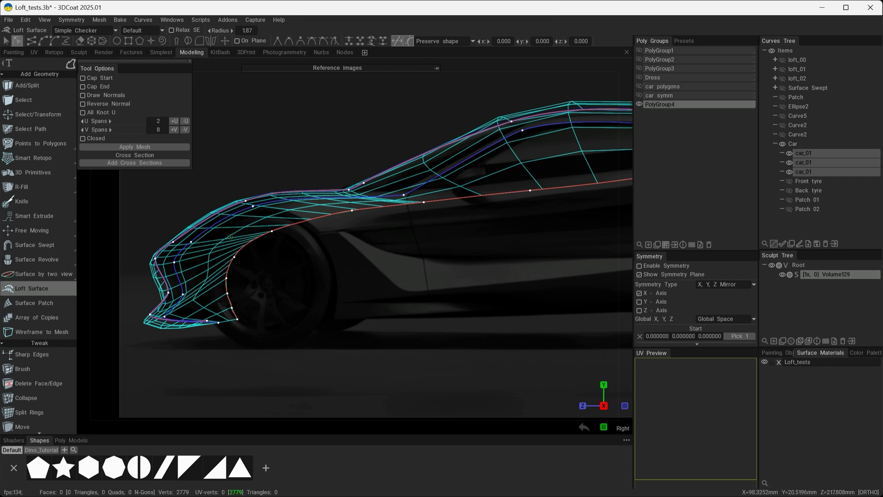
{"action": "left_click", "coordinate": [140, 147]}
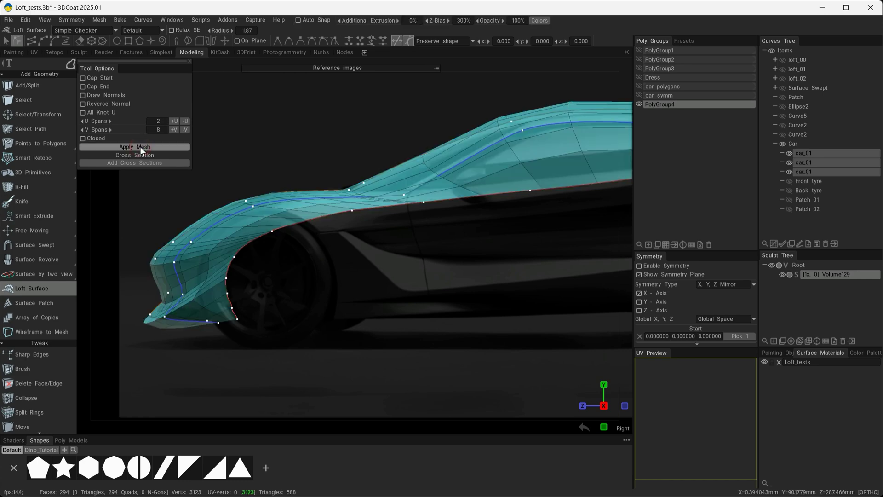
{"action": "left_click", "coordinate": [783, 144]}
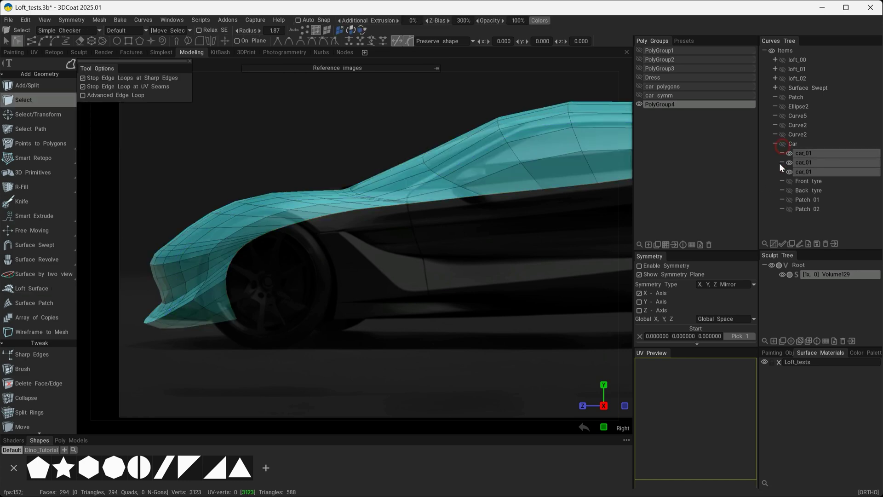
{"action": "left_click_drag", "start_coordinate": [399, 265], "coordinate": [354, 251], "text": "alt"}
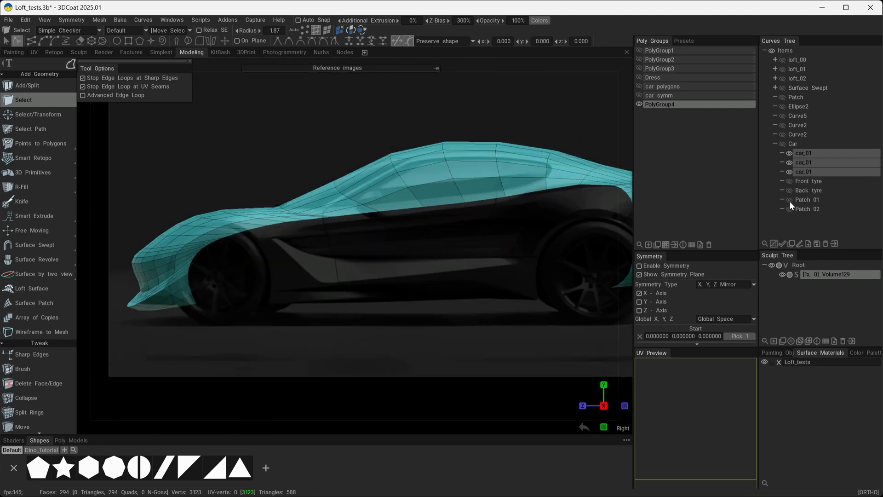
Show the Car curves again together with the Patch 01 and Patch 02 outlines and check their placement against the body mesh
{"action": "left_click", "coordinate": [783, 143]}
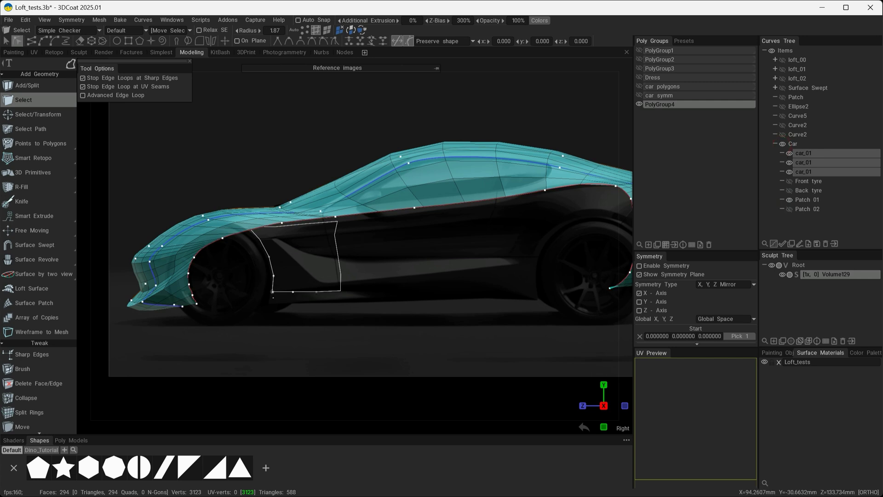
{"action": "scroll", "coordinate": [282, 269], "scroll_direction": "up", "scroll_amount": 5}
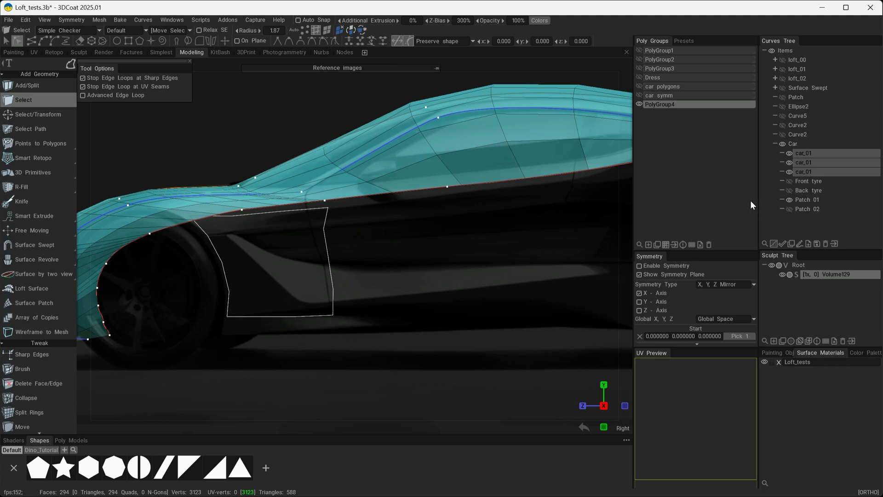
{"action": "left_click", "coordinate": [790, 208]}
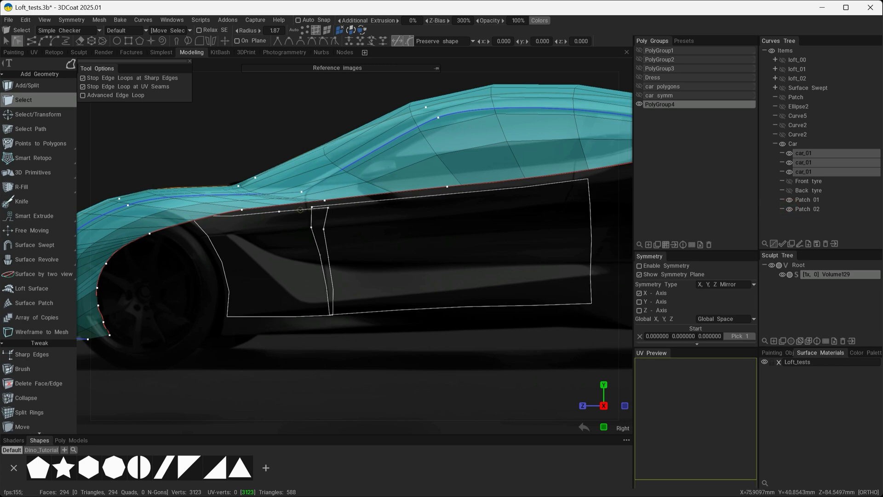
{"action": "left_click_drag", "start_coordinate": [347, 203], "coordinate": [401, 227]}
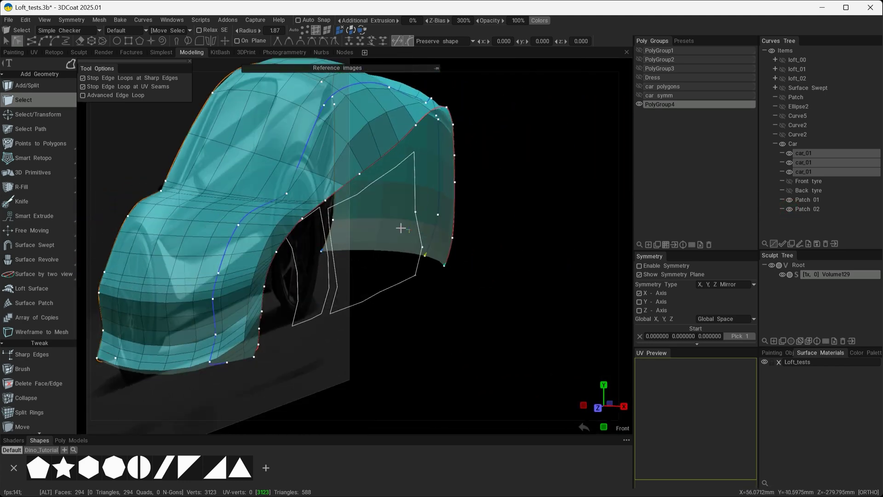
Hide the Patch 01 and Patch 02 outlines together with the Car curves, and hide PolyGroup4
{"action": "left_click", "coordinate": [789, 208]}
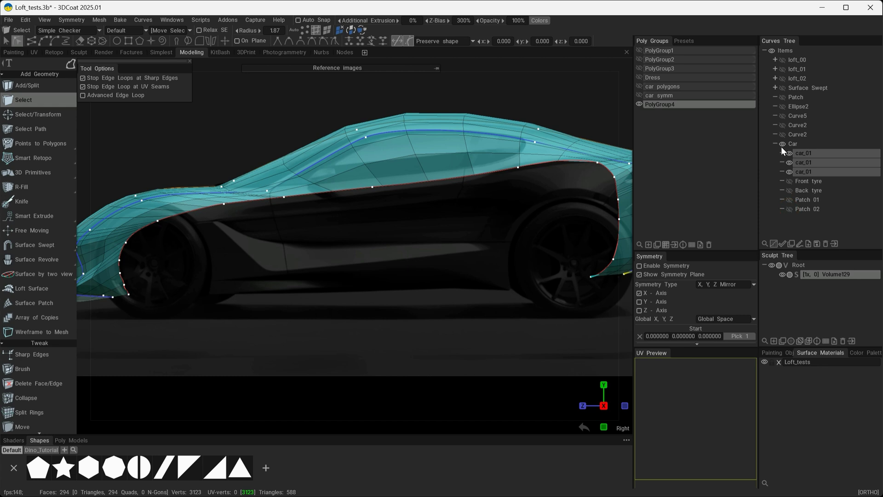
{"action": "left_click", "coordinate": [782, 145]}
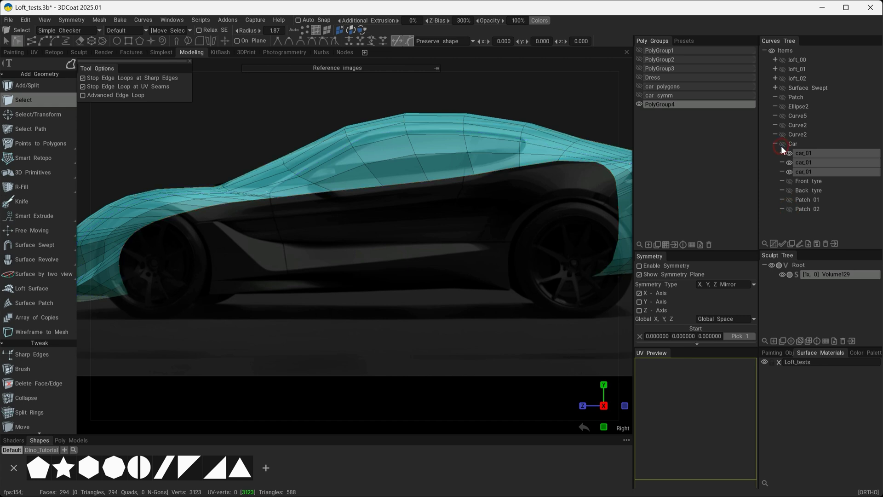
{"action": "left_click", "coordinate": [639, 105]}
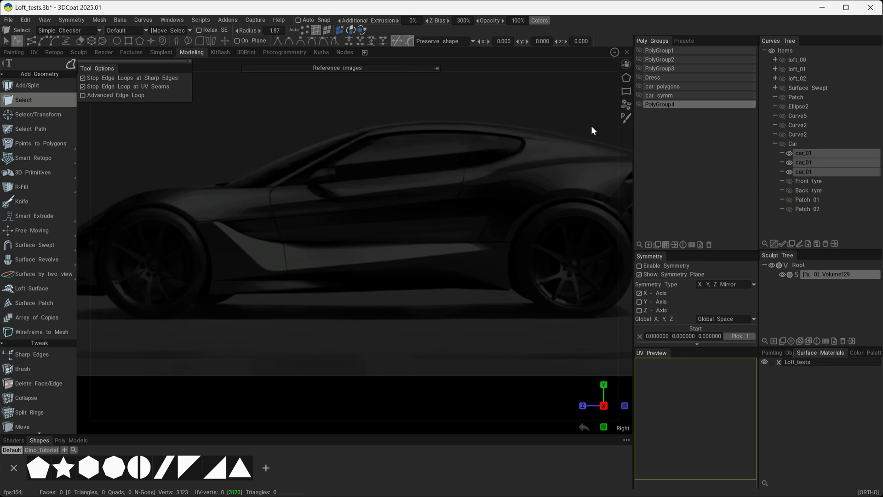
{"action": "right_click_drag", "start_coordinate": [421, 236], "coordinate": [407, 231], "text": "alt"}
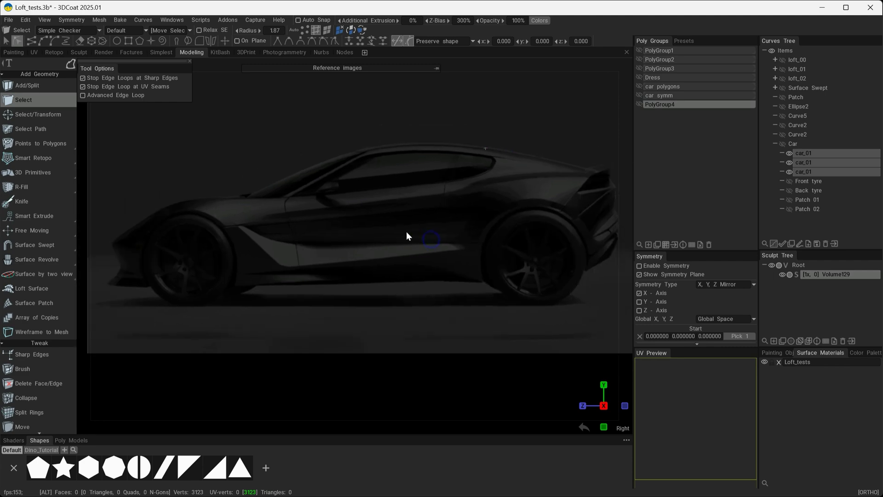
{"action": "middle_click_drag", "start_coordinate": [429, 221], "coordinate": [433, 234], "text": "alt"}
{"action": "right_click_drag", "start_coordinate": [432, 237], "coordinate": [432, 256], "text": "alt"}
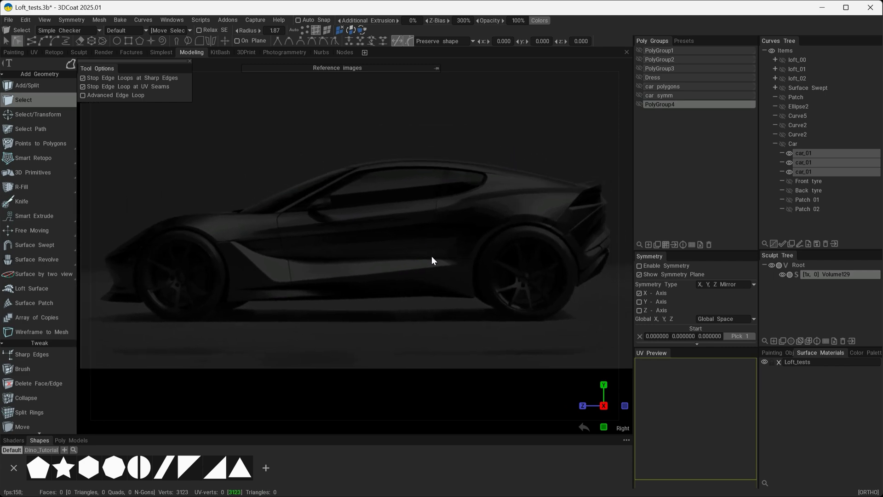
Show the car polygons poly group and hide the car reference image
{"action": "left_click", "coordinate": [639, 86]}
{"action": "left_click_drag", "start_coordinate": [214, 195], "coordinate": [352, 247], "text": "alt"}
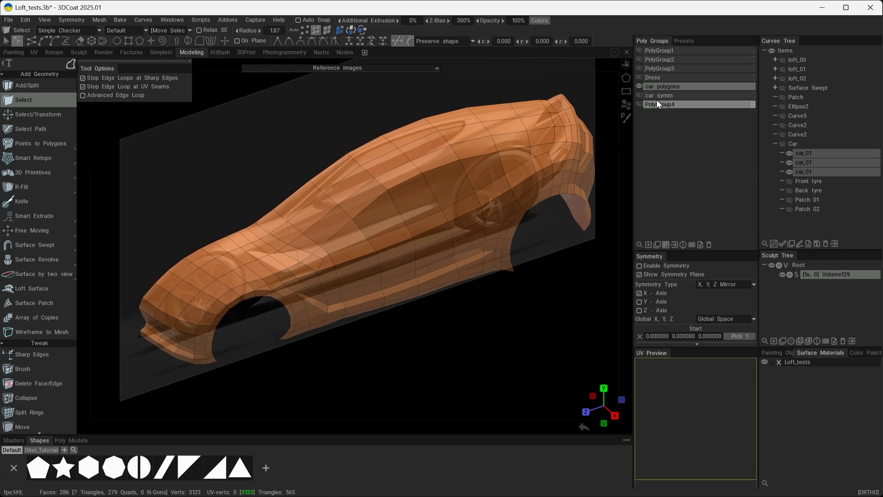
{"action": "left_click", "coordinate": [435, 68]}
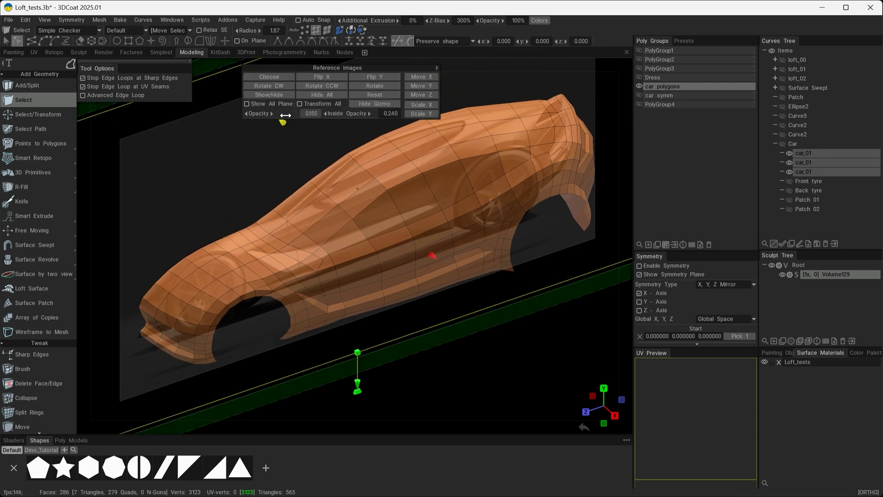
{"action": "left_click", "coordinate": [309, 95]}
{"action": "left_click", "coordinate": [437, 68]}
Examine the car polygons mesh from the front and side, including the roof, side panel creases and wheel arches
{"action": "mouse_move", "coordinate": [435, 154]}
{"action": "left_mouse_down", "text": "alt"}
{"action": "mouse_move", "coordinate": [405, 285]}
{"action": "mouse_move", "coordinate": [434, 299]}
{"action": "left_mouse_up", "text": "alt"}
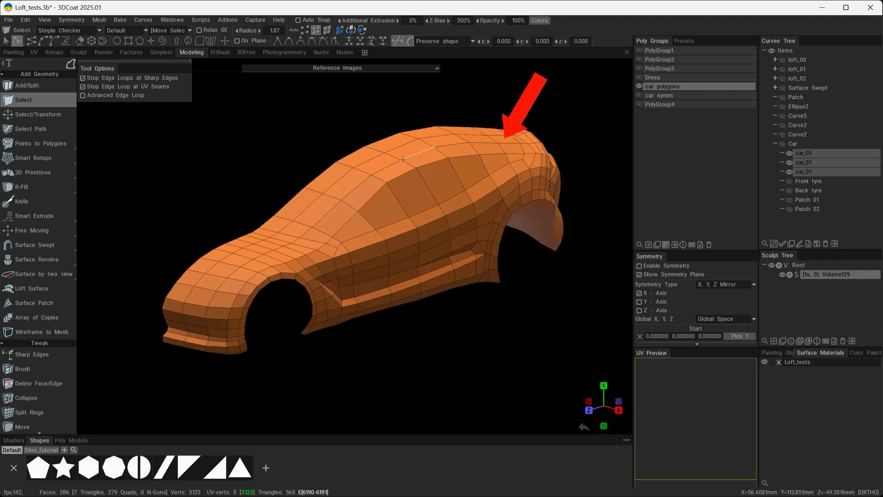
{"action": "left_click_drag", "start_coordinate": [480, 180], "coordinate": [382, 179], "text": "alt"}
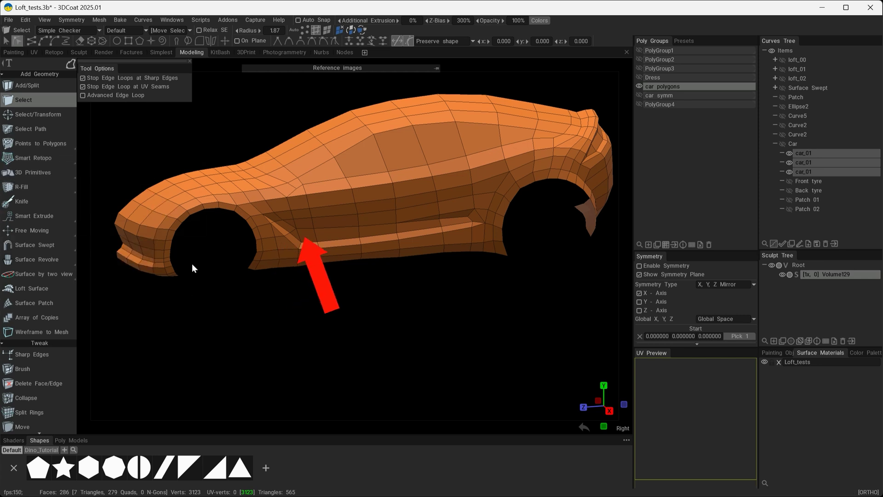
{"action": "left_click_drag", "start_coordinate": [192, 264], "coordinate": [176, 248]}
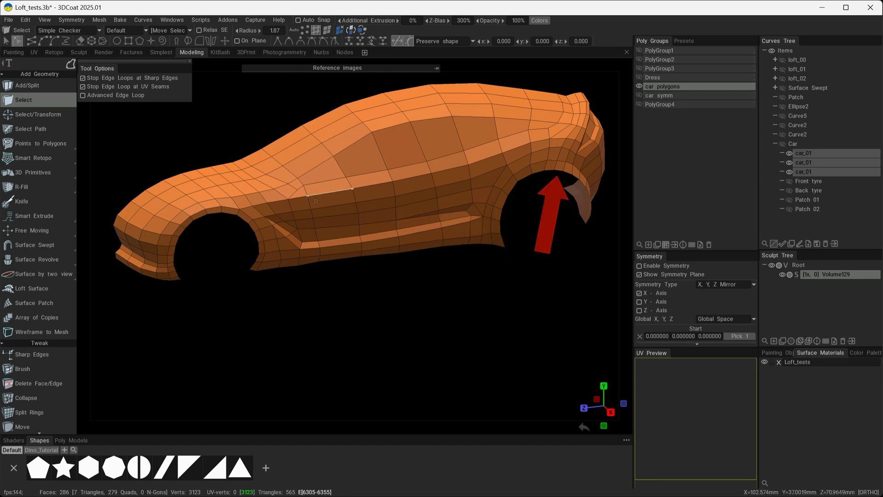
{"action": "left_click_drag", "start_coordinate": [428, 349], "coordinate": [262, 333]}
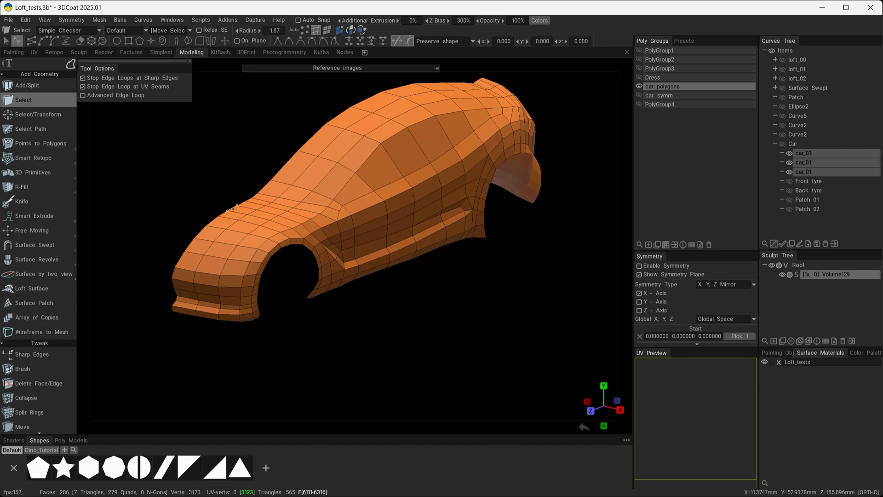
{"action": "left_click_drag", "start_coordinate": [425, 322], "coordinate": [396, 329], "text": "alt"}
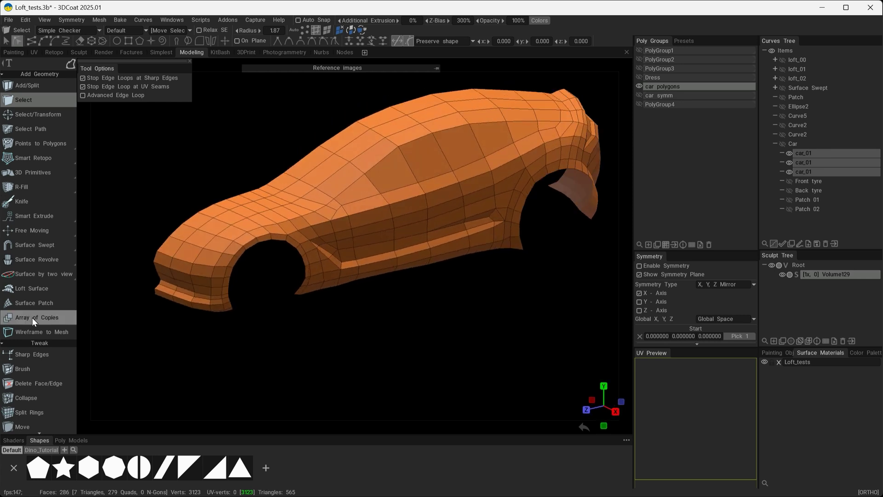
{"action": "mouse_move", "coordinate": [32, 261]}
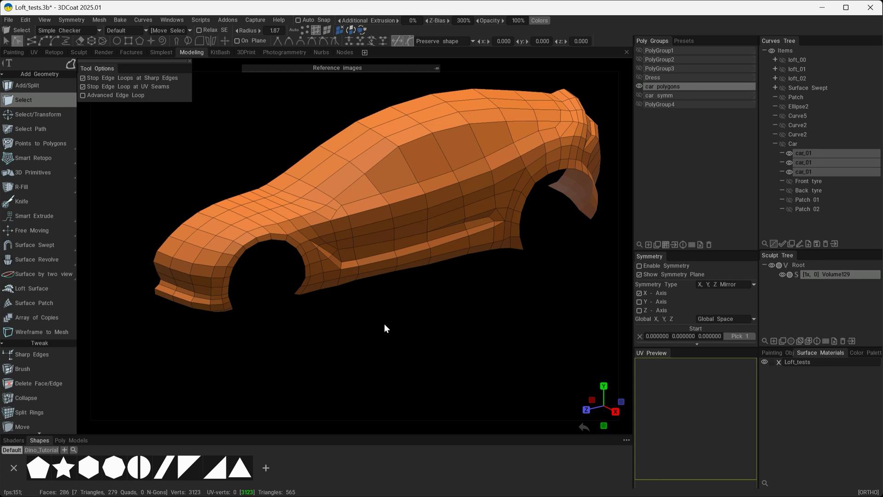
{"action": "left_click_drag", "start_coordinate": [386, 324], "coordinate": [414, 304]}
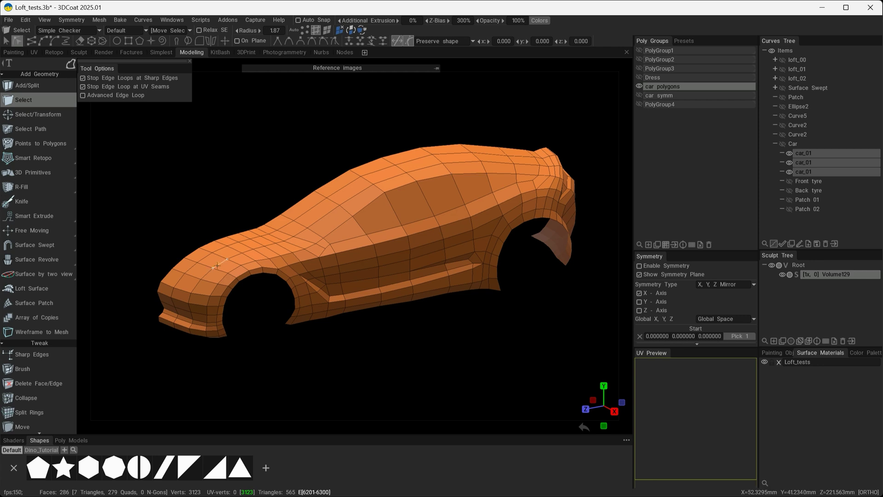
Hide the car polygons group, show the car symm group instead, and inspect the mirrored body from the front and side
{"action": "left_click", "coordinate": [640, 88]}
{"action": "left_click", "coordinate": [639, 95]}
{"action": "left_click_drag", "start_coordinate": [322, 216], "coordinate": [352, 213], "text": "alt"}
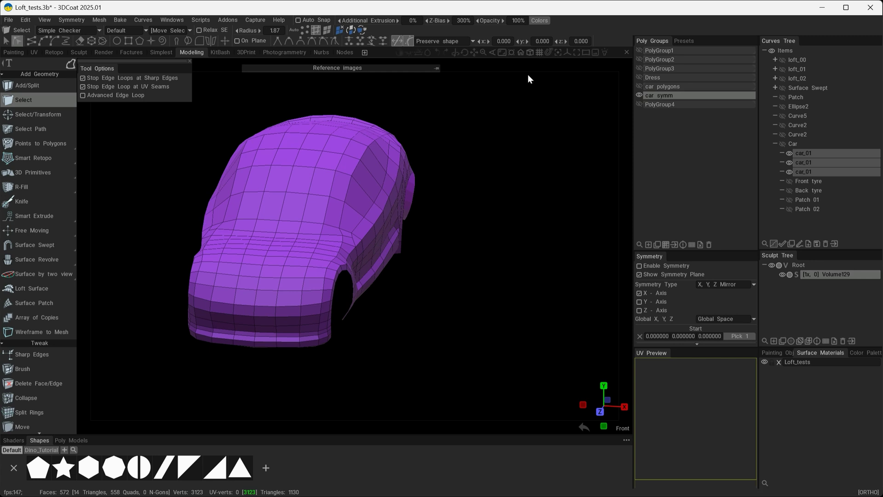
{"action": "left_click_drag", "start_coordinate": [557, 68], "coordinate": [432, 286], "text": "alt"}
{"action": "scroll", "coordinate": [434, 284], "scroll_direction": "up", "scroll_amount": 5}
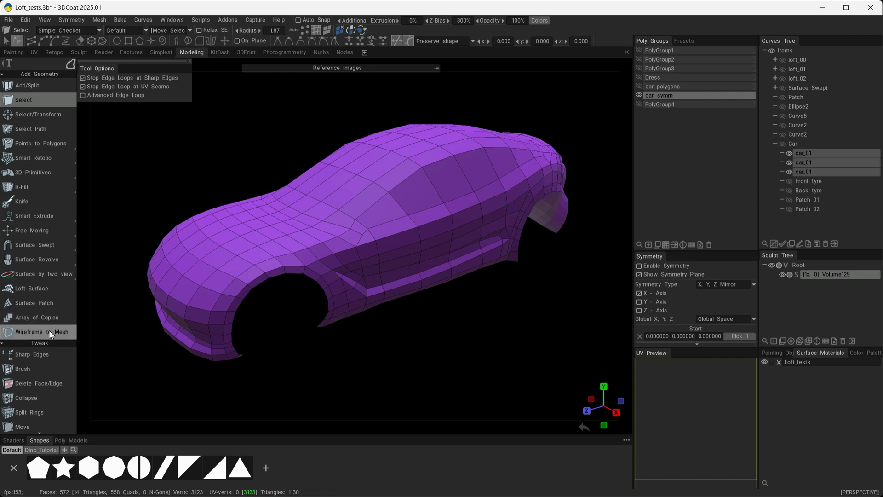
Try Smooth (CC) once on the whole car symm mesh without any edges selected, and undo it
{"action": "scroll", "coordinate": [49, 333], "scroll_direction": "down", "scroll_amount": 6}
{"action": "scroll", "coordinate": [43, 391], "scroll_direction": "down", "scroll_amount": 10}
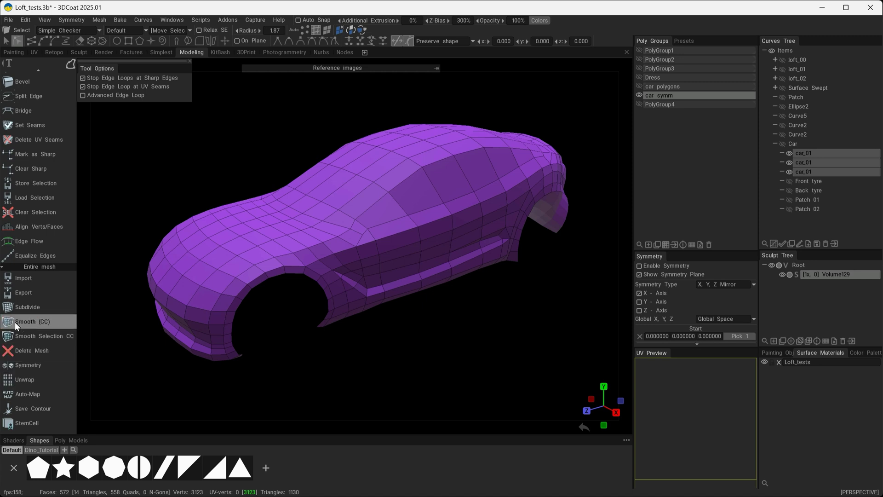
{"action": "left_click", "coordinate": [34, 321]}
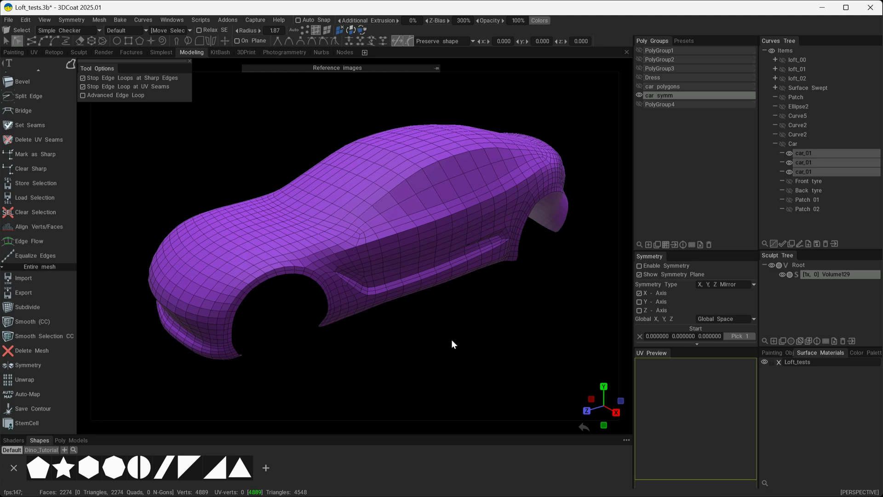
{"action": "left_click_drag", "start_coordinate": [453, 340], "coordinate": [429, 327]}
{"action": "key", "text": "ctrl+z"}
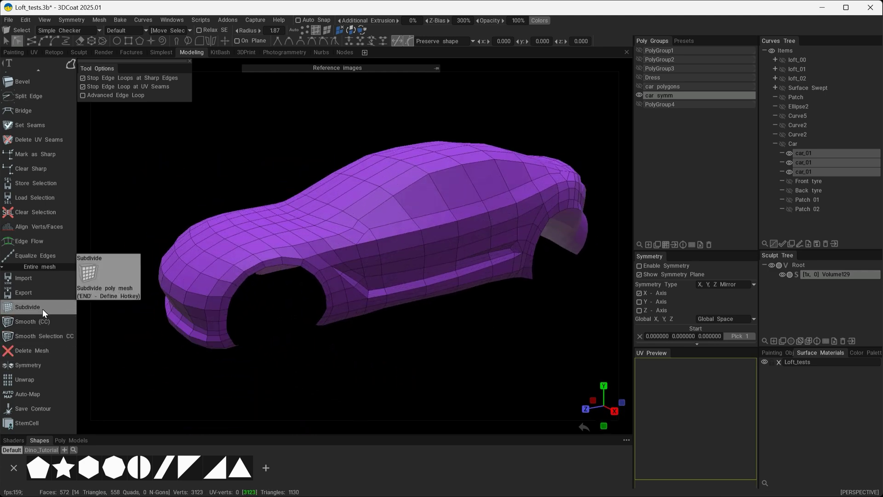
Select the crease edges outlining the car symm windows, wheel arches, side sill and front bumper
{"action": "scroll", "coordinate": [50, 347], "scroll_direction": "up", "scroll_amount": 5}
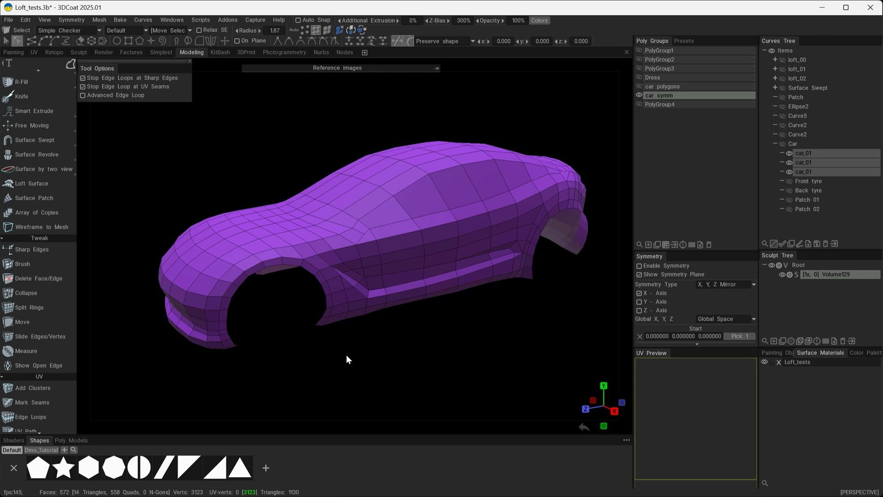
{"action": "key", "text": "ctrl+z"}
{"action": "mouse_move", "coordinate": [453, 355]}
{"action": "left_mouse_down", "text": "alt"}
{"action": "mouse_move", "coordinate": [463, 357]}
{"action": "mouse_move", "coordinate": [460, 365]}
{"action": "left_mouse_up", "text": "alt"}
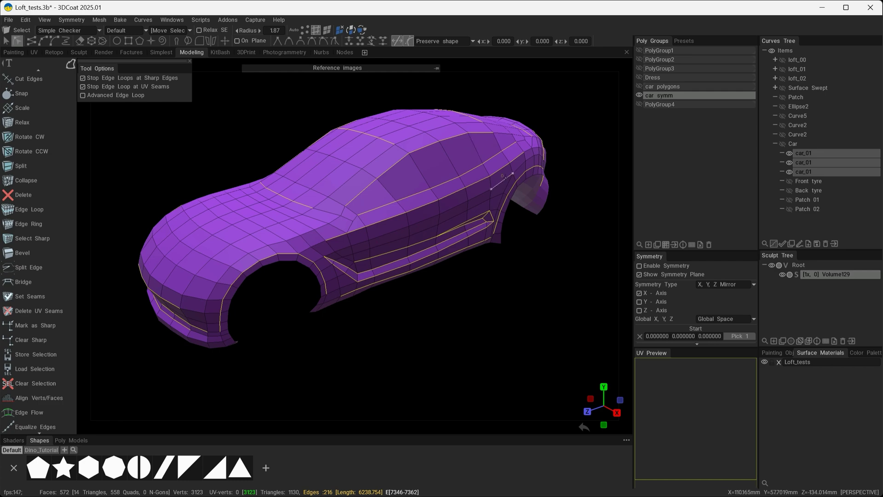
{"action": "left_click_drag", "start_coordinate": [450, 338], "coordinate": [478, 323], "text": "alt"}
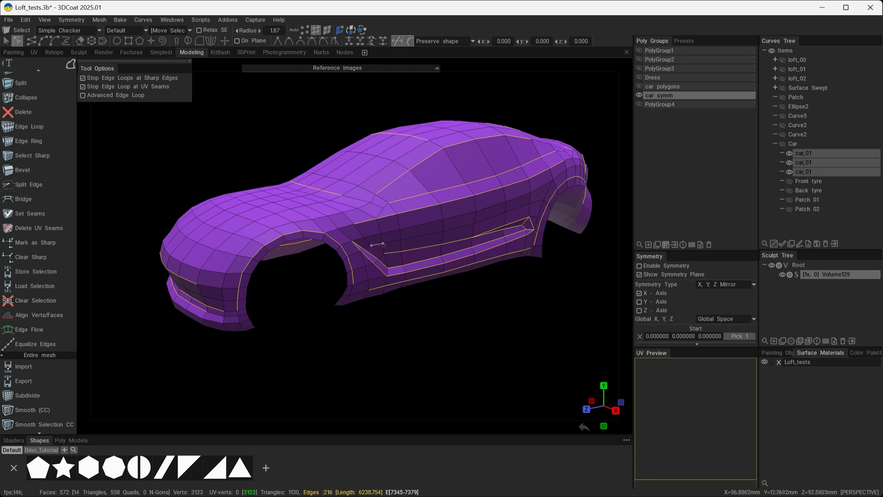
Try Smooth (CC) twice on the car symm mesh with the crease edges selected, inspect the body, and undo the smoothing
{"action": "left_click", "coordinate": [20, 410]}
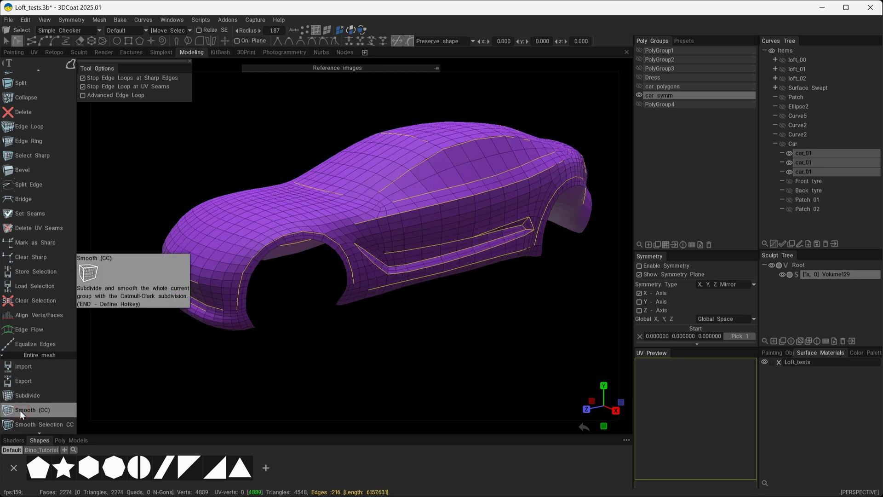
{"action": "left_click", "coordinate": [37, 409]}
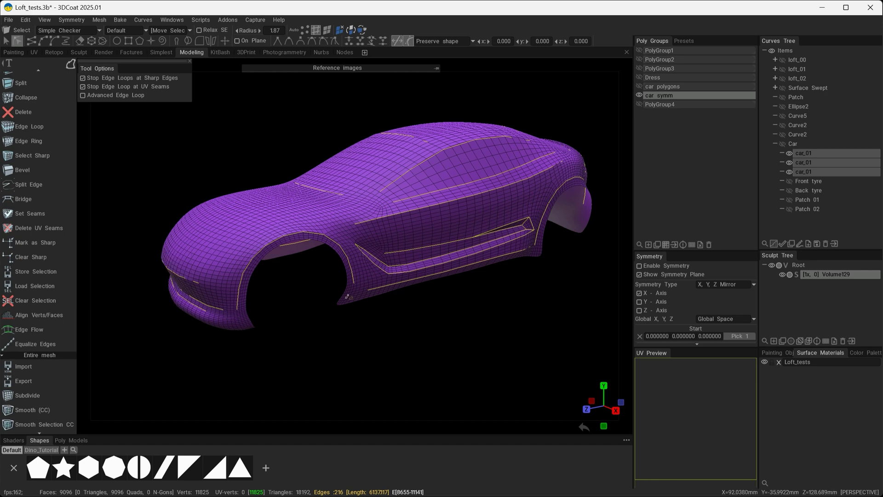
{"action": "left_click", "coordinate": [198, 181]}
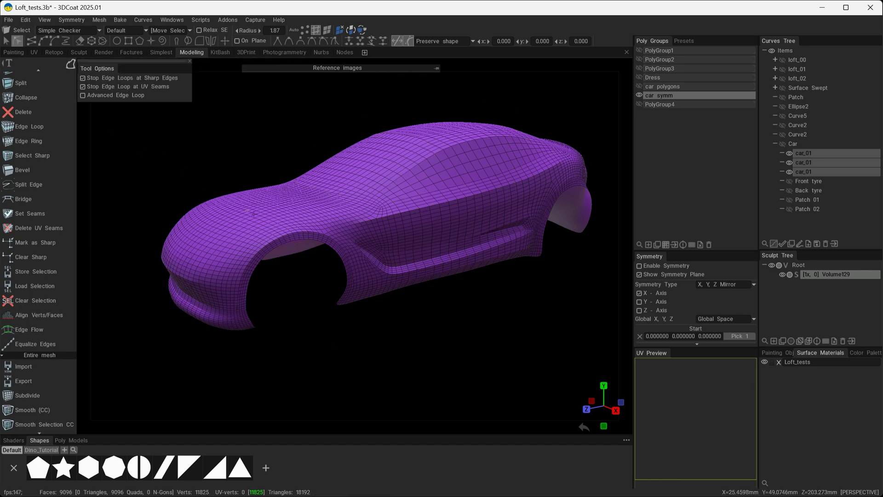
{"action": "mouse_move", "coordinate": [388, 300]}
{"action": "left_mouse_down", "text": "alt"}
{"action": "mouse_move", "coordinate": [422, 332]}
{"action": "mouse_move", "coordinate": [373, 230]}
{"action": "left_mouse_up", "text": "alt"}
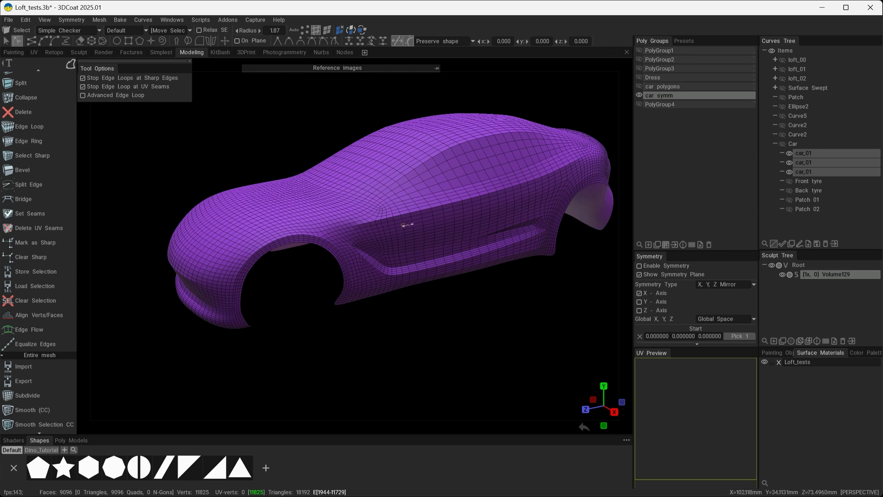
{"action": "middle_click_drag", "start_coordinate": [409, 226], "coordinate": [261, 359]}
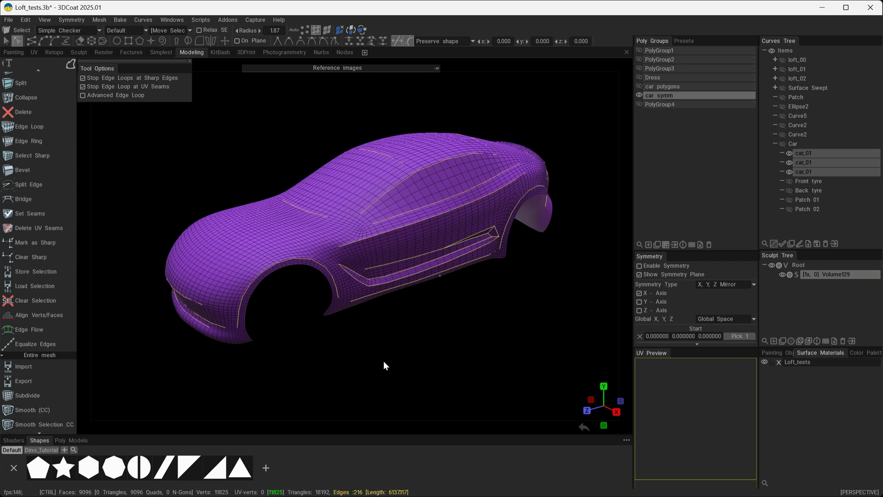
{"action": "mouse_move", "coordinate": [354, 338]}
{"action": "middle_mouse_down"}
{"action": "mouse_move", "coordinate": [359, 328]}
{"action": "mouse_move", "coordinate": [399, 328]}
{"action": "mouse_move", "coordinate": [350, 336]}
{"action": "middle_mouse_up"}
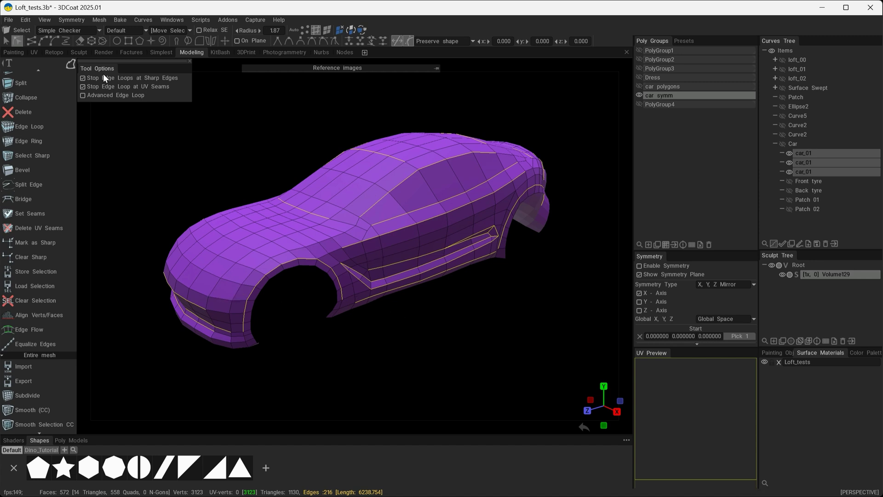
Turn on Live Smooth at Subdivide 3 and set the poly mesh opacity to 0%
{"action": "left_click", "coordinate": [100, 21]}
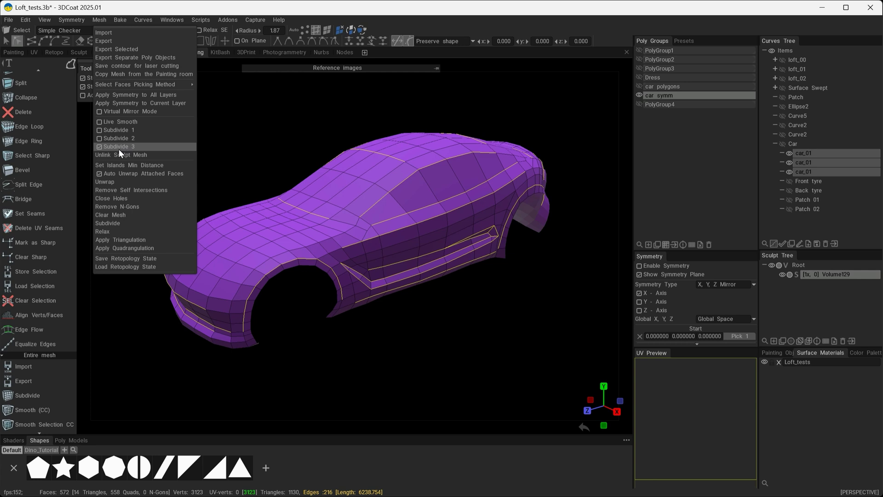
{"action": "left_click", "coordinate": [100, 122]}
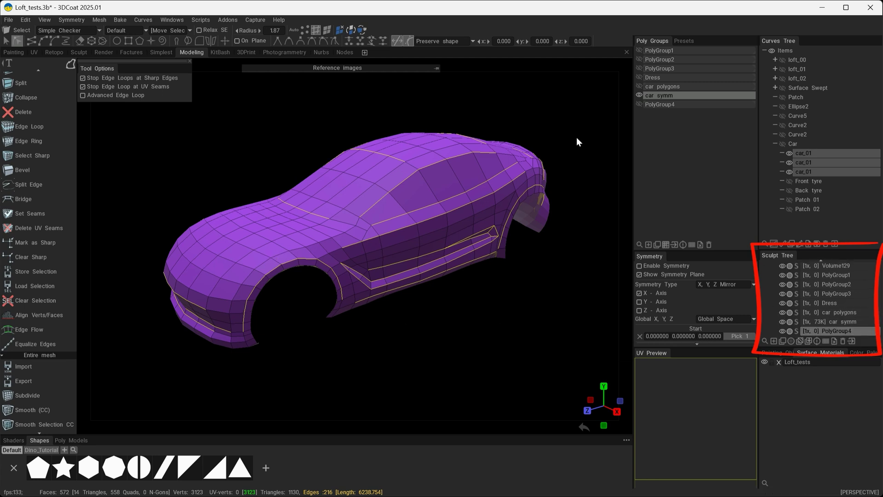
{"action": "left_click_drag", "start_coordinate": [328, 201], "coordinate": [322, 108]}
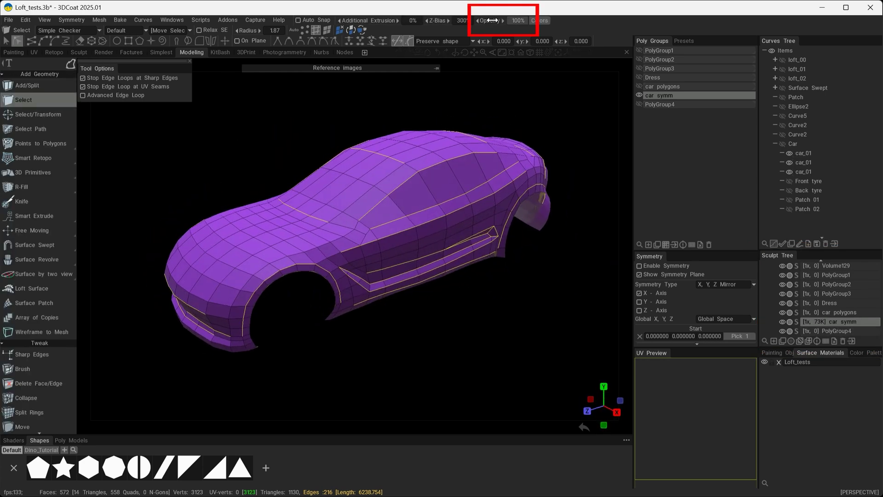
{"action": "left_click_drag", "start_coordinate": [489, 22], "coordinate": [442, 25]}
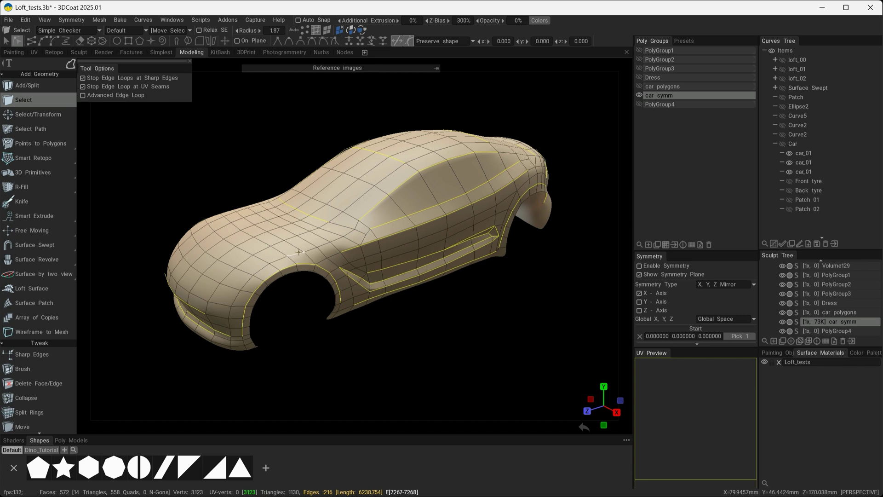
{"action": "middle_click_drag", "start_coordinate": [299, 252], "coordinate": [173, 137]}
{"action": "left_click", "coordinate": [99, 19]}
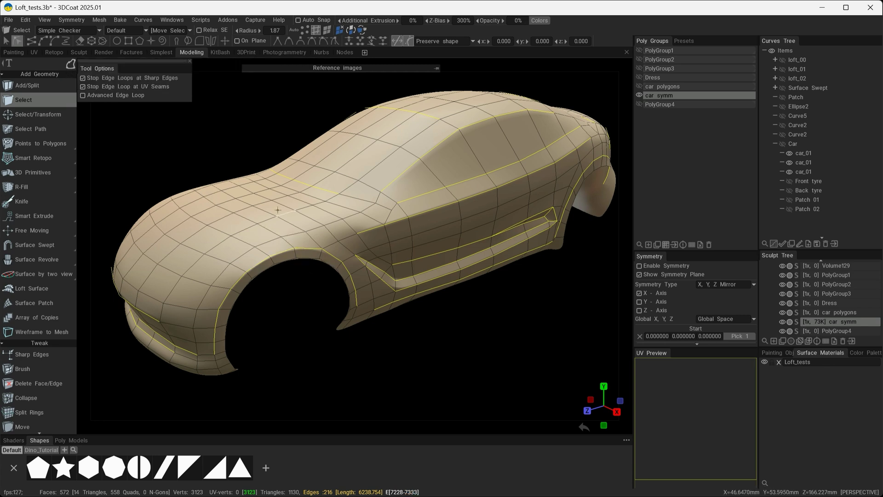
Try moving a vertex at the top of the front wheel arch upward with the Move tool, and undo it
{"action": "scroll", "coordinate": [41, 332], "scroll_direction": "down", "scroll_amount": 3}
{"action": "left_click", "coordinate": [22, 360]}
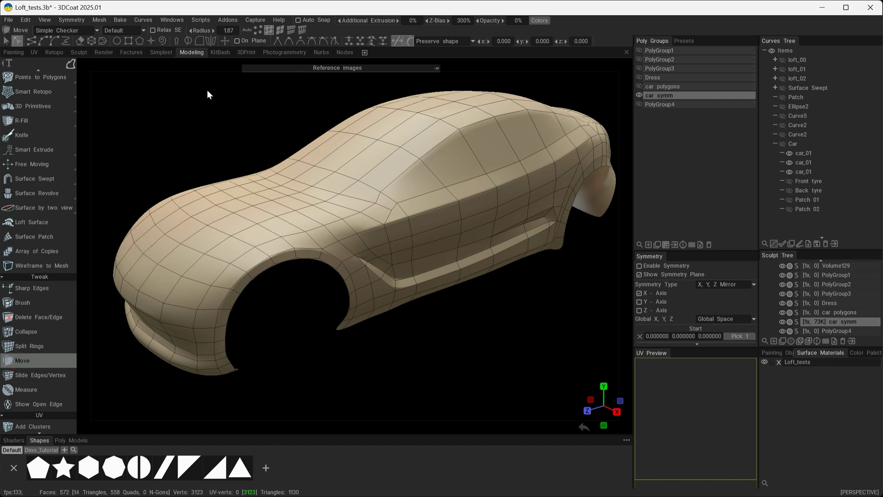
{"action": "scroll", "coordinate": [259, 250], "scroll_direction": "up", "scroll_amount": 3}
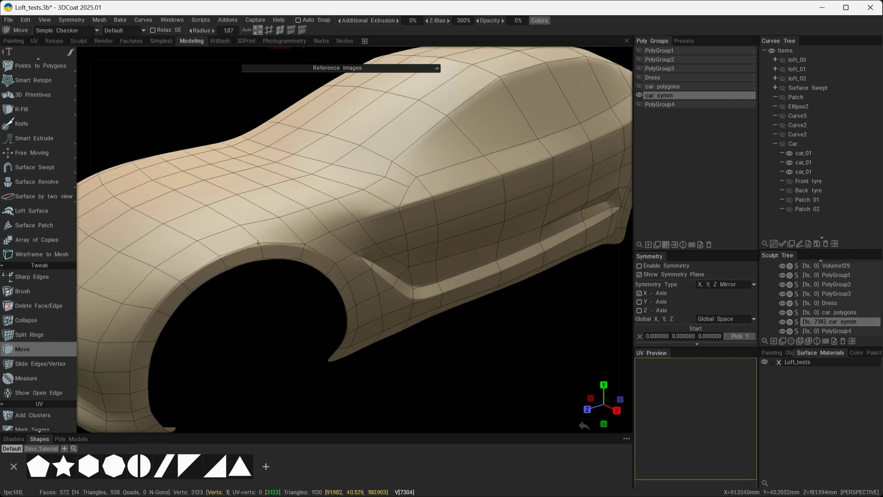
{"action": "left_click_drag", "start_coordinate": [260, 249], "coordinate": [264, 226]}
{"action": "left_click_drag", "start_coordinate": [267, 237], "coordinate": [266, 227]}
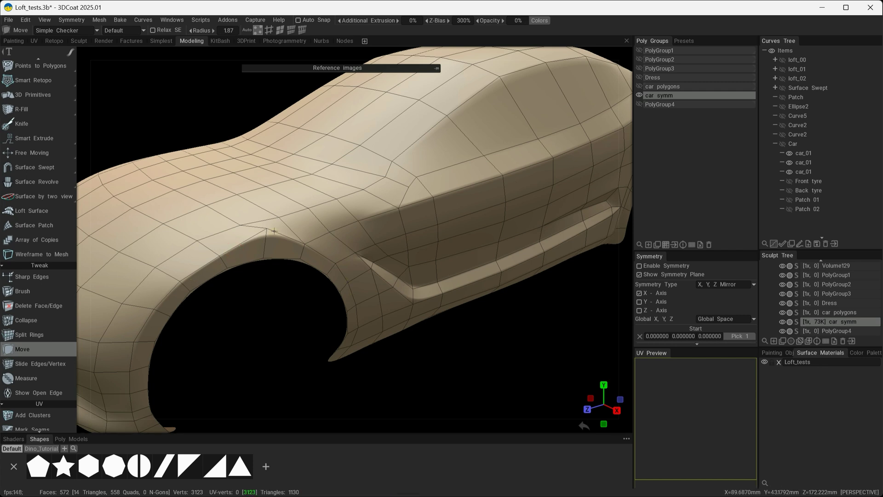
{"action": "left_click_drag", "start_coordinate": [274, 231], "coordinate": [272, 216]}
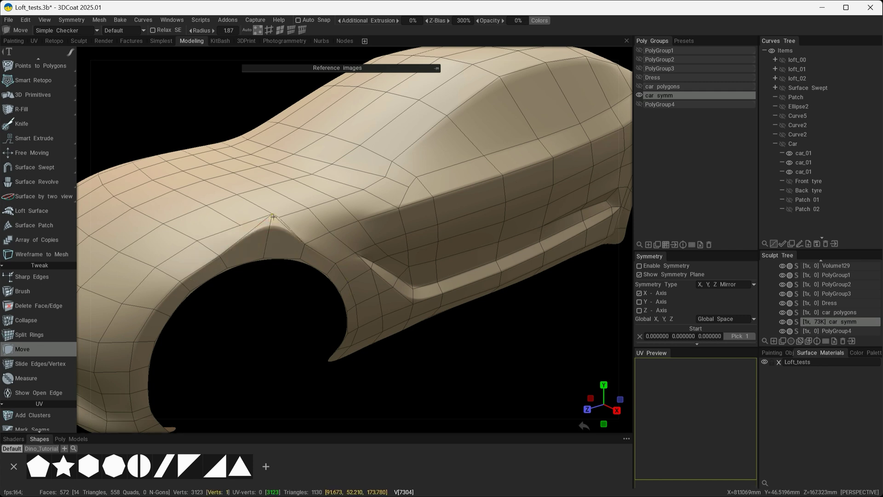
{"action": "key", "text": "ctrl+z"}
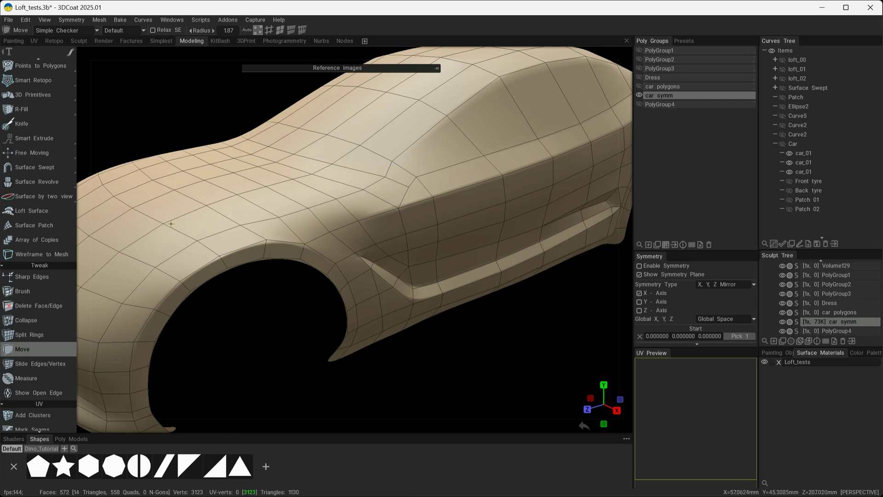
Apply the glossy orange shader from the Paint group to the smoothed car symm mesh
{"action": "left_click_drag", "start_coordinate": [309, 180], "coordinate": [341, 247], "text": "alt"}
{"action": "scroll", "coordinate": [347, 250], "scroll_direction": "down", "scroll_amount": 5}
{"action": "left_click_drag", "start_coordinate": [313, 281], "coordinate": [338, 313], "text": "alt"}
{"action": "scroll", "coordinate": [346, 285], "scroll_direction": "up", "scroll_amount": 4}
{"action": "scroll", "coordinate": [272, 285], "scroll_direction": "down", "scroll_amount": 2}
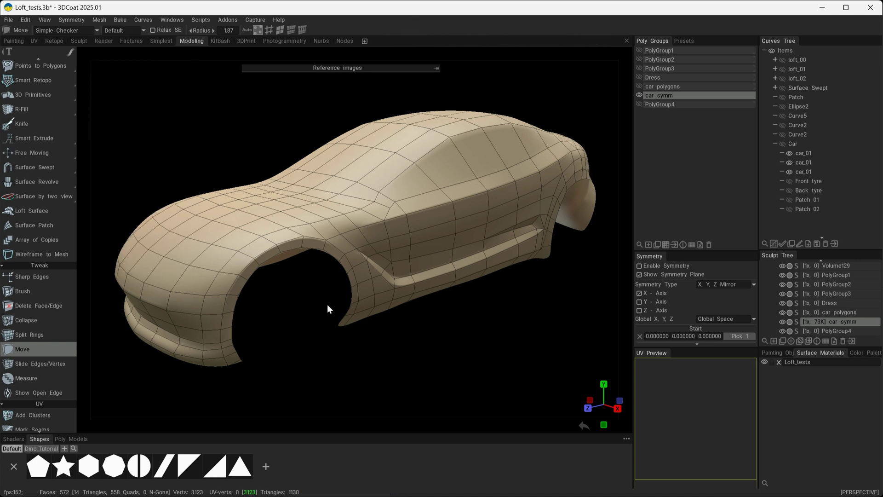
{"action": "left_click", "coordinate": [18, 440]}
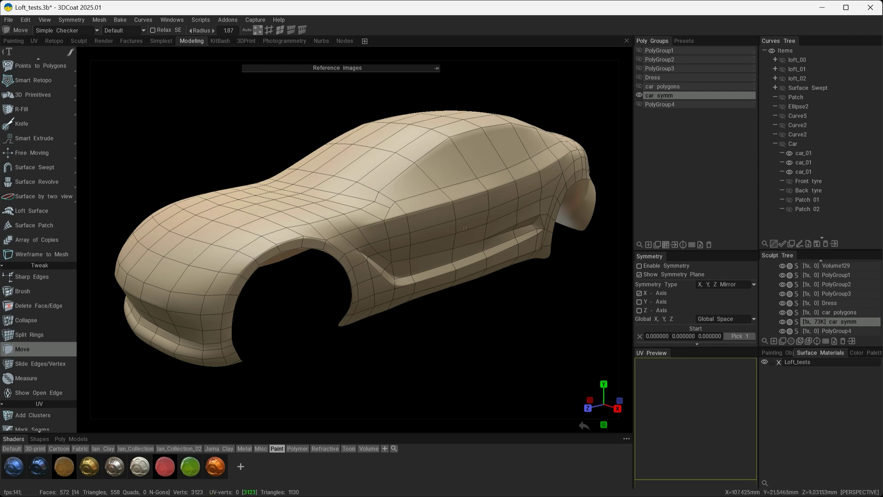
{"action": "left_click", "coordinate": [218, 471]}
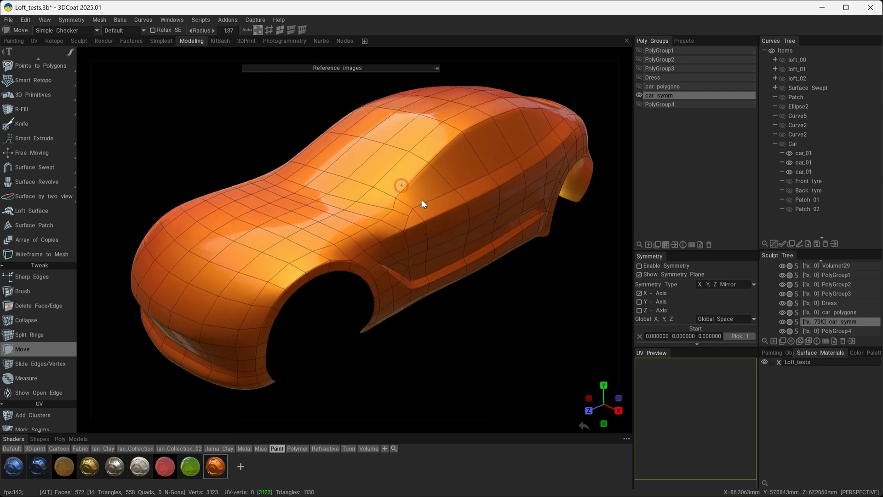
Hide the retopo wireframe to inspect the shaded car body
{"action": "left_click", "coordinate": [55, 32]}
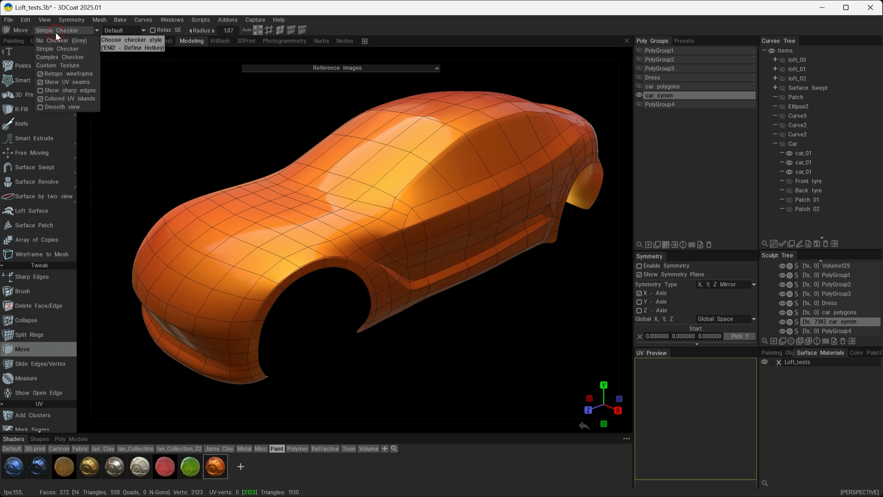
{"action": "left_click", "coordinate": [40, 74]}
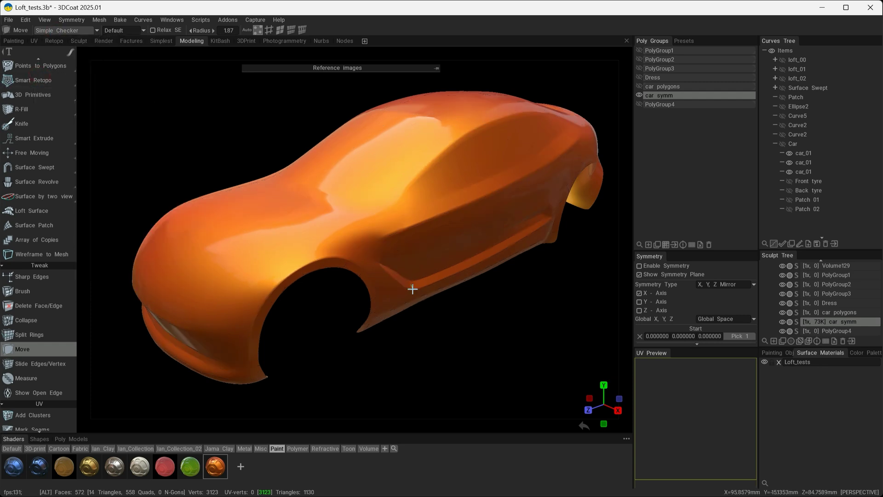
{"action": "left_click_drag", "start_coordinate": [487, 233], "coordinate": [299, 257], "text": "alt"}
Try the blue, white and green Paint shaders on the car body and switch back to the orange one
{"action": "left_click", "coordinate": [39, 466]}
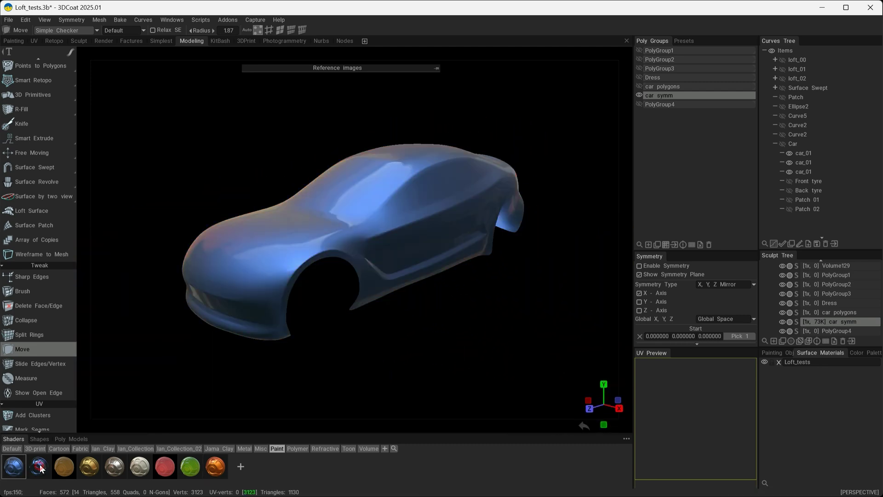
{"action": "left_click", "coordinate": [140, 467]}
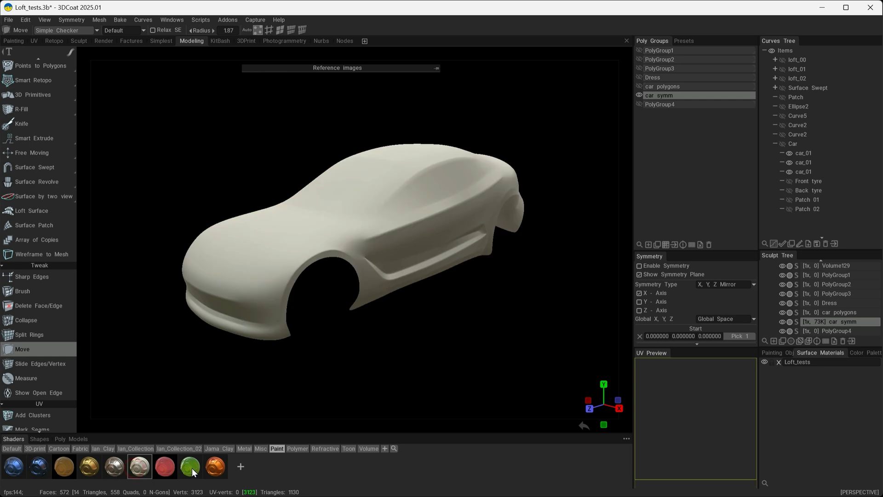
{"action": "left_click", "coordinate": [192, 468]}
{"action": "left_click", "coordinate": [219, 471]}
{"action": "scroll", "coordinate": [281, 424], "scroll_direction": "up", "scroll_amount": 2}
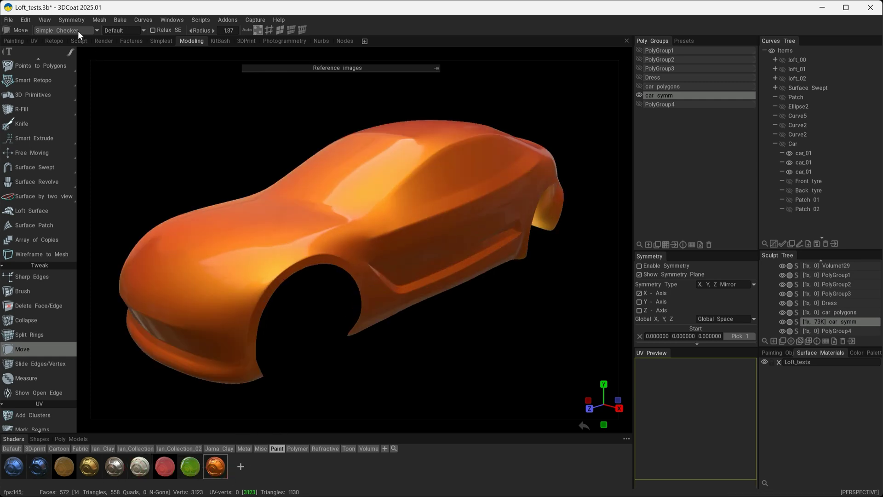
Show the retopo wireframe over the orange car body again
{"action": "left_click", "coordinate": [78, 31]}
{"action": "left_click", "coordinate": [79, 90]}
{"action": "scroll", "coordinate": [327, 273], "scroll_direction": "up", "scroll_amount": 2}
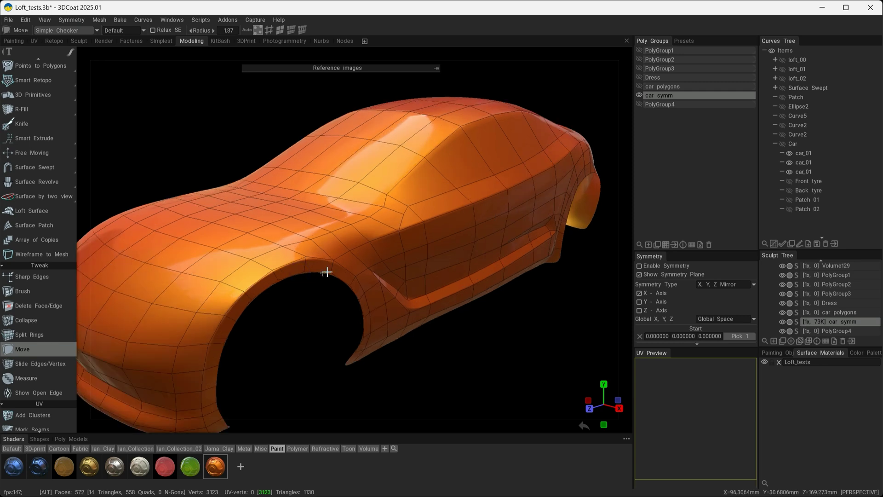
{"action": "left_click_drag", "start_coordinate": [327, 273], "coordinate": [363, 236], "text": "alt"}
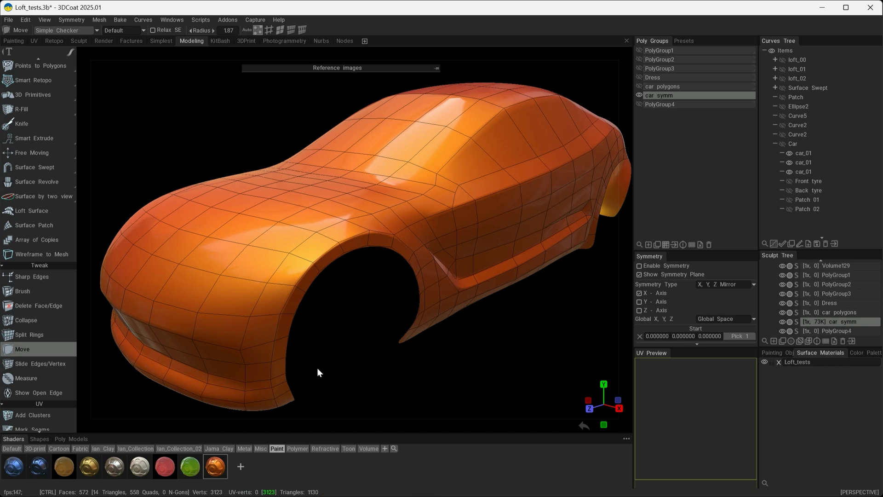
Move a face on the front fender upward with the Move tool in face mode and inspect the smoothed surface
{"action": "left_click", "coordinate": [280, 30]}
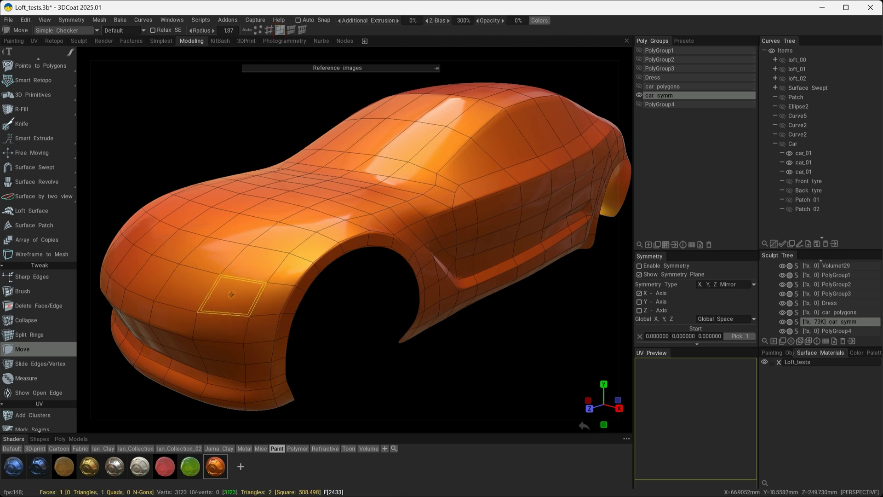
{"action": "left_click_drag", "start_coordinate": [237, 295], "coordinate": [222, 273]}
{"action": "mouse_move", "coordinate": [302, 294]}
{"action": "right_mouse_down", "text": "alt"}
{"action": "mouse_move", "coordinate": [432, 281]}
{"action": "mouse_move", "coordinate": [216, 296]}
{"action": "mouse_move", "coordinate": [308, 290]}
{"action": "right_mouse_up", "text": "alt"}
{"action": "left_click_drag", "start_coordinate": [308, 290], "coordinate": [288, 292], "text": "alt"}
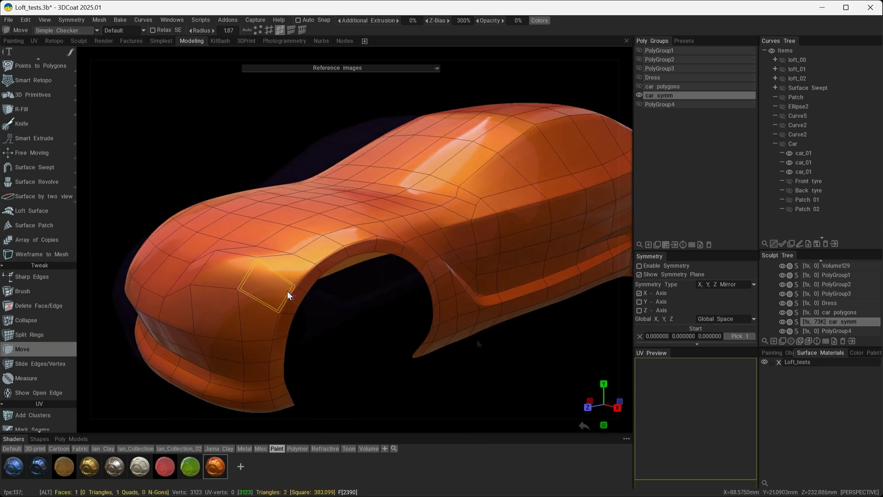
Set the poly mesh opacity to 100% to display the unsmoothed car symm polygons
{"action": "mouse_move", "coordinate": [490, 21]}
{"action": "left_mouse_down"}
{"action": "mouse_move", "coordinate": [516, 112]}
{"action": "mouse_move", "coordinate": [492, 25]}
{"action": "left_mouse_up"}
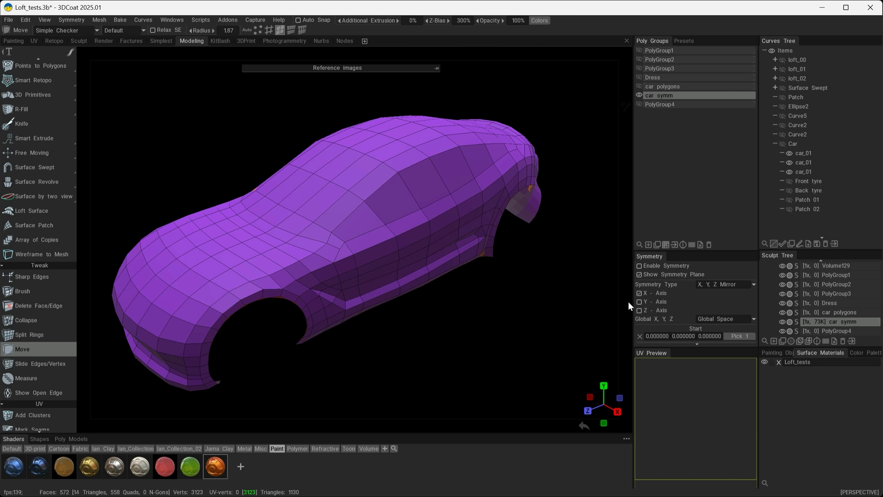
{"action": "left_click_drag", "start_coordinate": [338, 343], "coordinate": [376, 359], "text": "alt"}
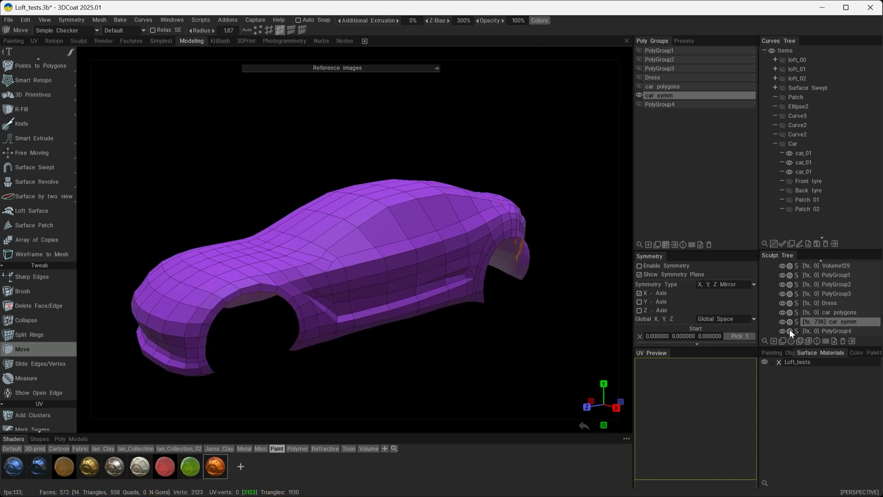
Turn off Live Smooth and test the poly mesh opacity, setting it to 98%
{"action": "left_click", "coordinate": [99, 20]}
{"action": "left_click", "coordinate": [103, 18]}
{"action": "left_click", "coordinate": [102, 18]}
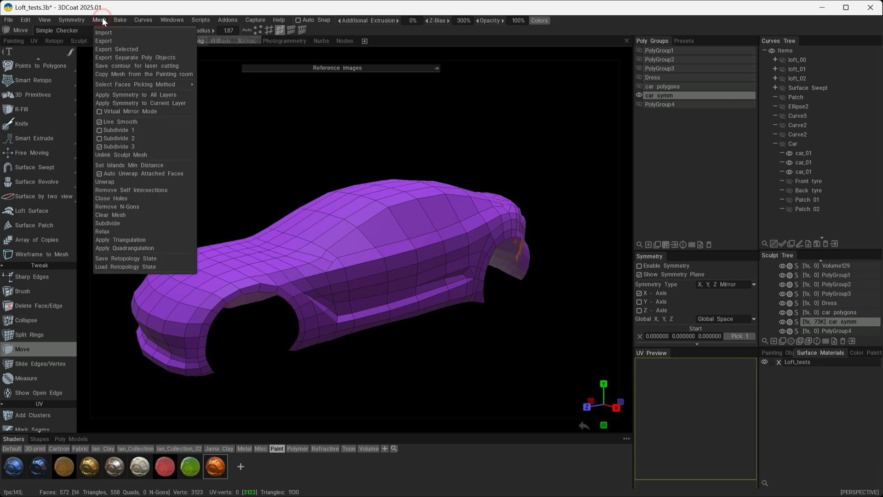
{"action": "left_click", "coordinate": [100, 122]}
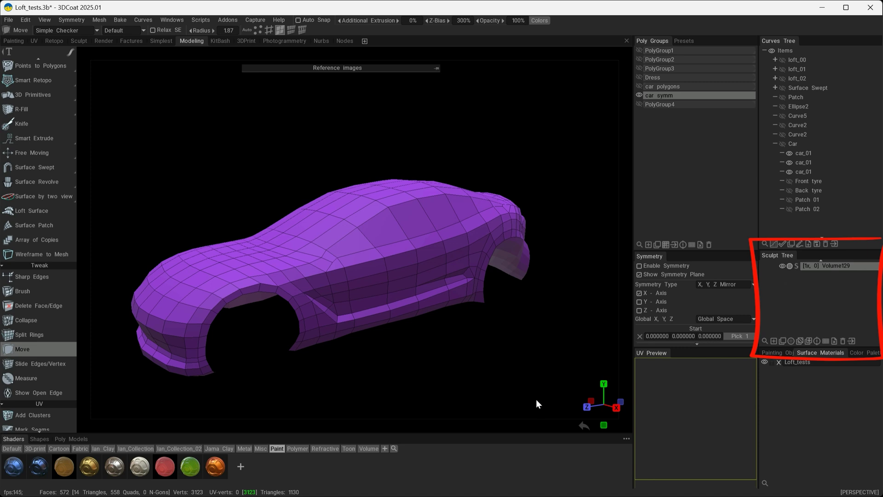
{"action": "left_click_drag", "start_coordinate": [488, 20], "coordinate": [542, 40]}
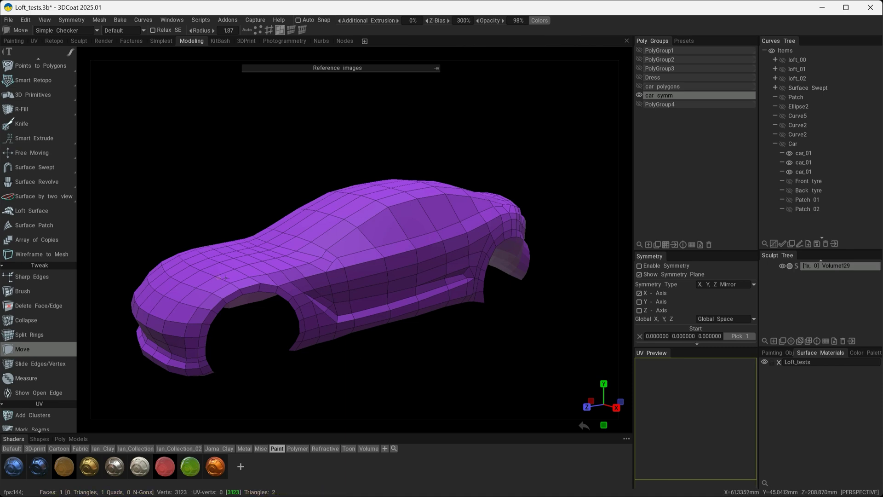
{"action": "mouse_move", "coordinate": [428, 366]}
{"action": "left_mouse_down", "text": "alt"}
{"action": "mouse_move", "coordinate": [486, 368]}
{"action": "mouse_move", "coordinate": [432, 365]}
{"action": "mouse_move", "coordinate": [424, 374]}
{"action": "mouse_move", "coordinate": [449, 331]}
{"action": "mouse_move", "coordinate": [424, 276]}
{"action": "left_mouse_up", "text": "alt"}
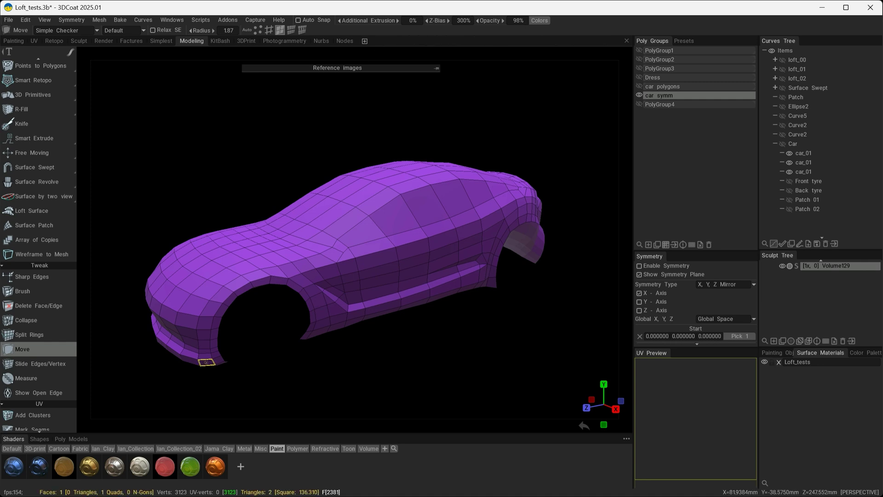
Turn Live Smooth back on and unlink the sculpt mesh from the car poly mesh
{"action": "left_click", "coordinate": [102, 21]}
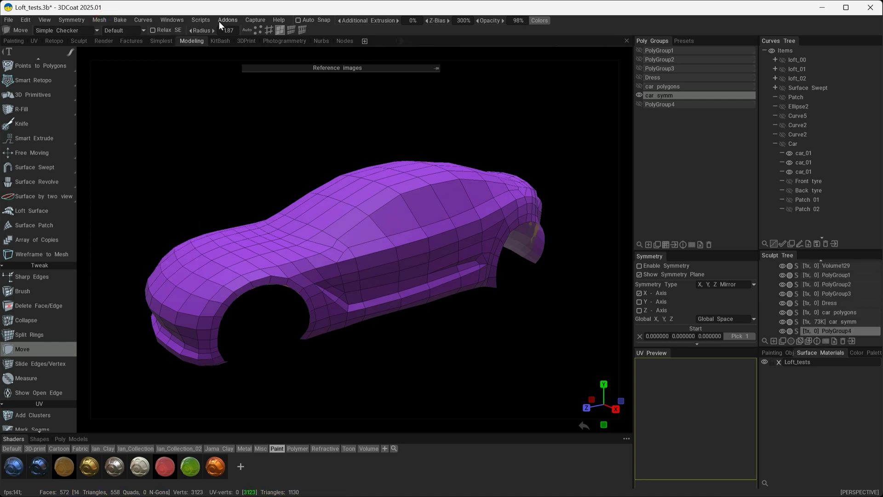
{"action": "left_click", "coordinate": [104, 21]}
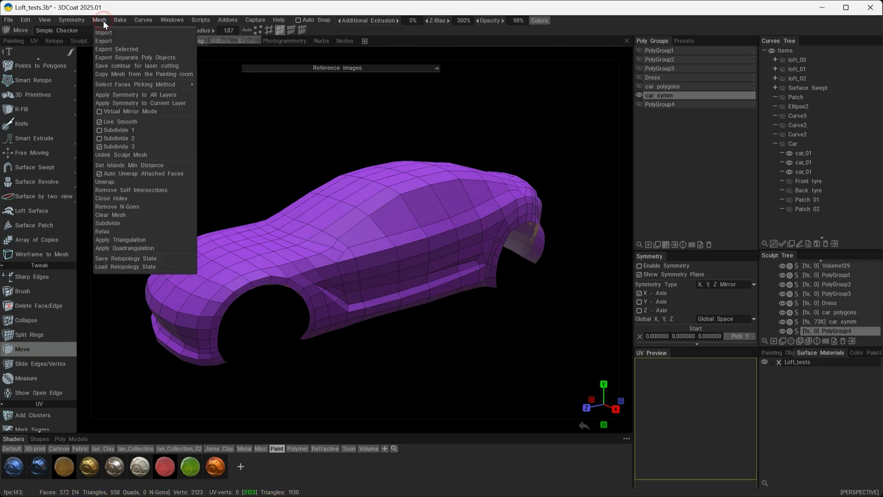
{"action": "left_click", "coordinate": [131, 154]}
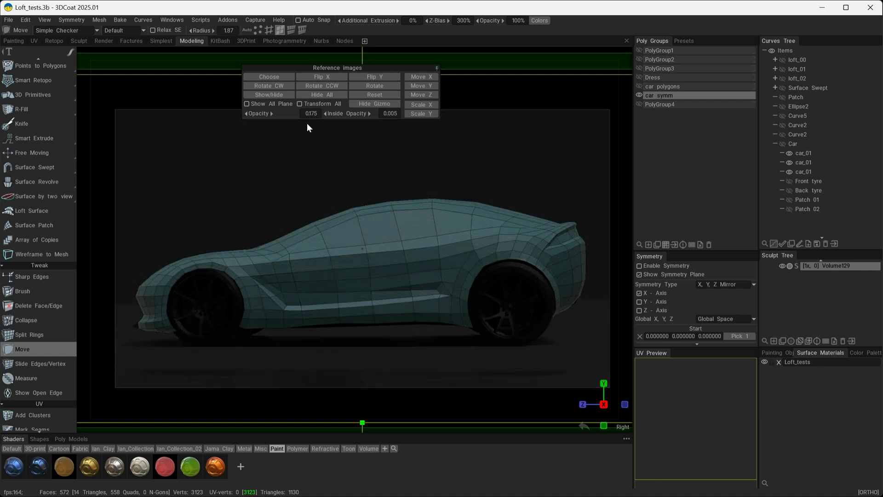
{"action": "left_click_drag", "start_coordinate": [302, 123], "coordinate": [373, 125]}
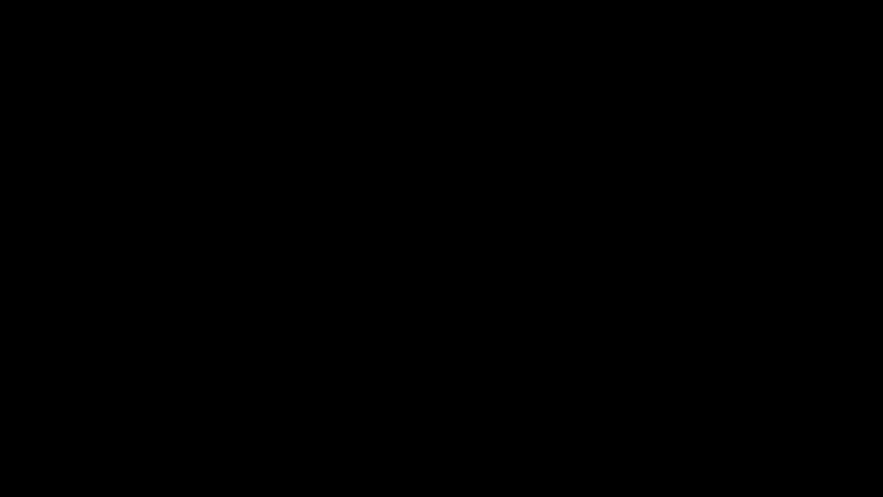